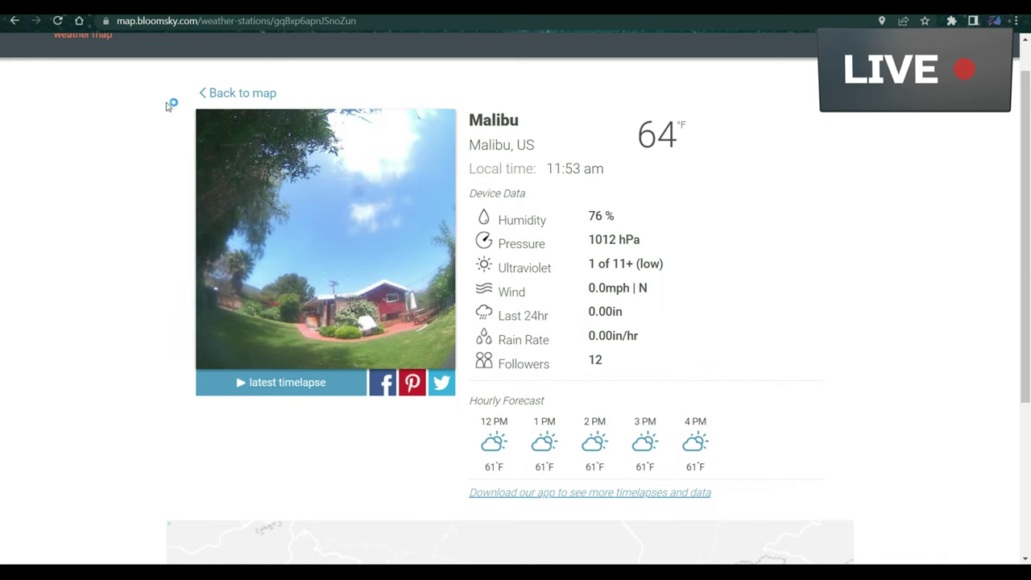
Return from the Malibu station details to the map, browse the sky thumbnails, then switch to the photo editor.
{"action": "left_click", "coordinate": [224, 95]}
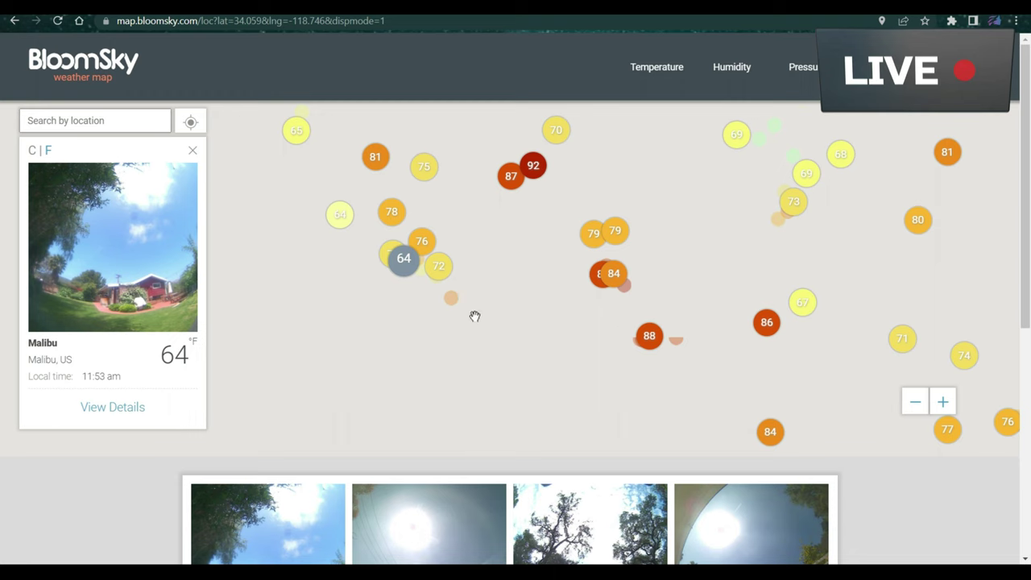
{"action": "scroll", "coordinate": [516, 350], "scroll_direction": "down", "scroll_amount": 2}
{"action": "scroll", "coordinate": [514, 355], "scroll_direction": "down", "scroll_amount": 3}
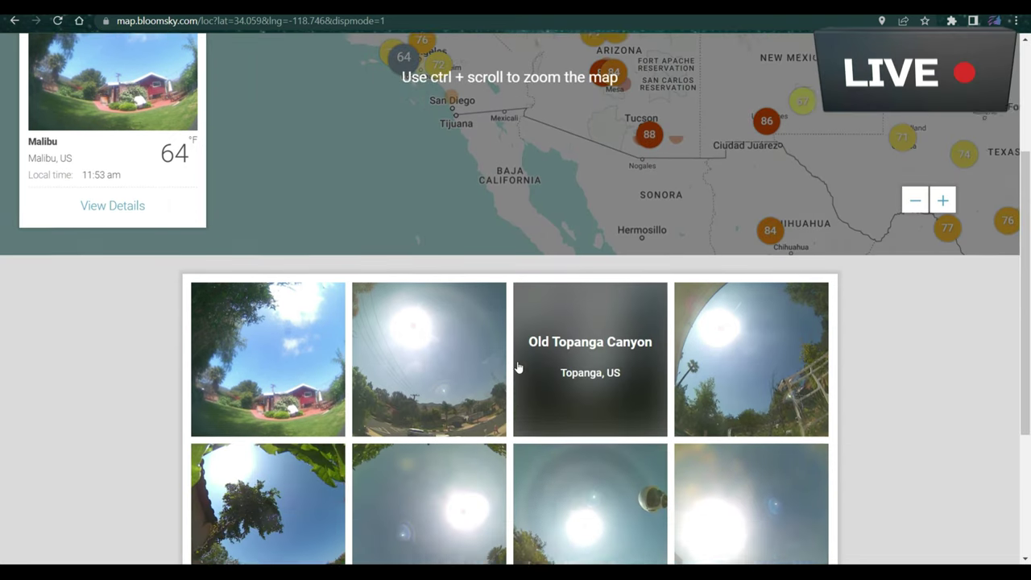
{"action": "scroll", "coordinate": [518, 367], "scroll_direction": "down", "scroll_amount": 1}
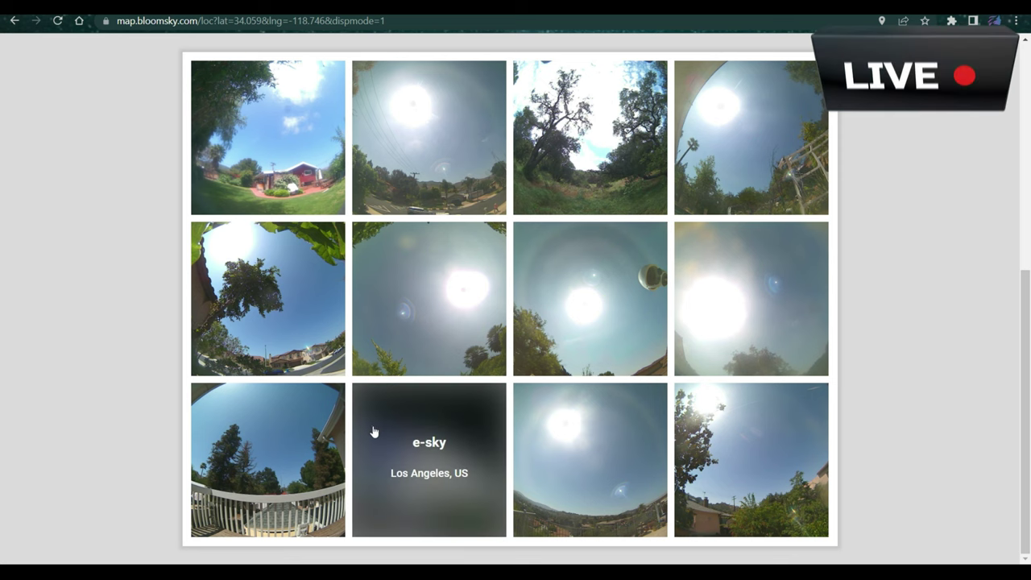
{"action": "mouse_move", "coordinate": [199, 557]}
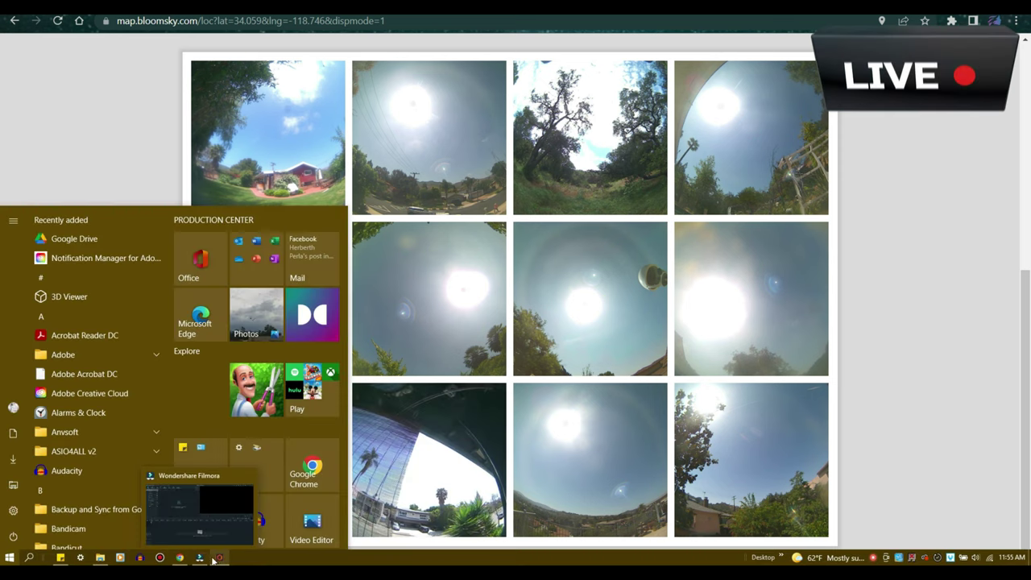
{"action": "left_click", "coordinate": [218, 557]}
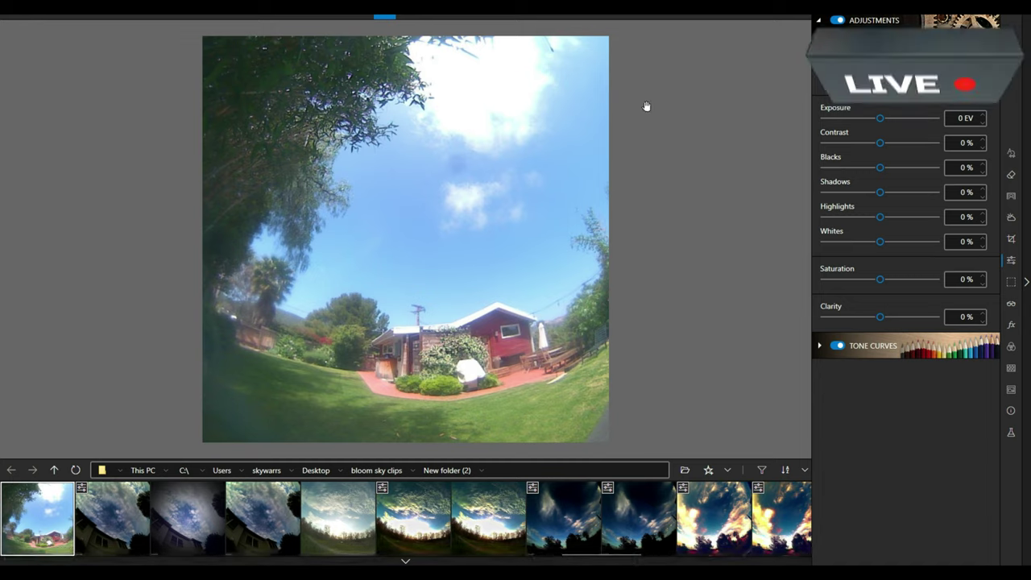
Set the Dehaze Amount to 89% on the backyard fisheye photo and zoom into the sky.
{"action": "left_click", "coordinate": [539, 240]}
{"action": "left_click", "coordinate": [539, 240]}
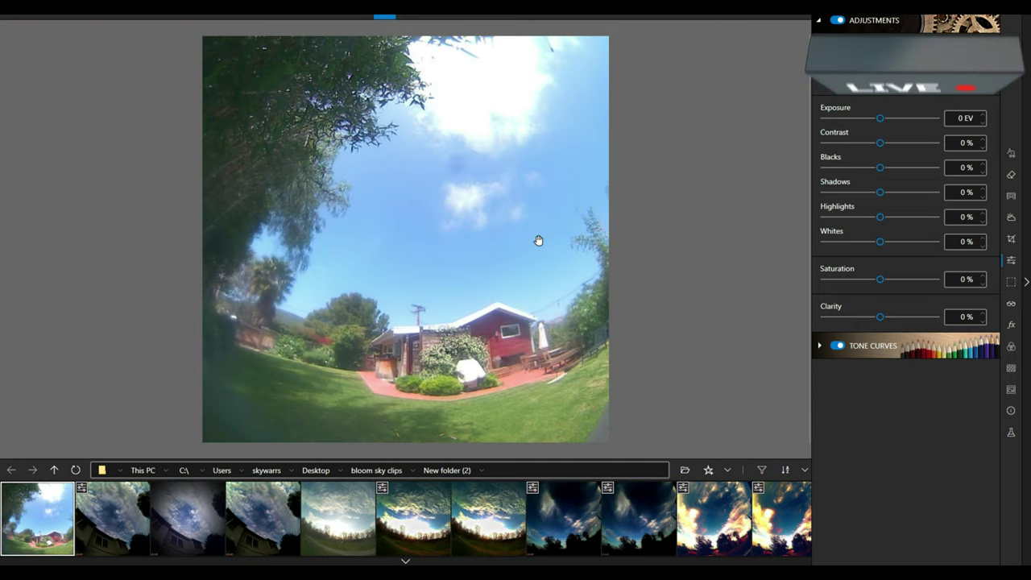
{"action": "scroll", "coordinate": [538, 240], "scroll_direction": "up", "scroll_amount": 1}
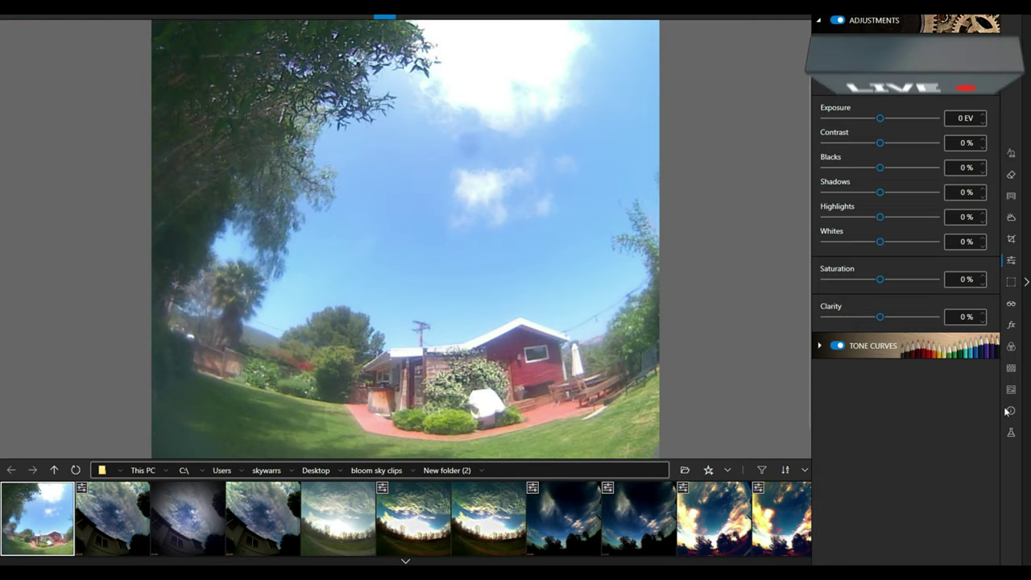
{"action": "left_click", "coordinate": [1013, 305]}
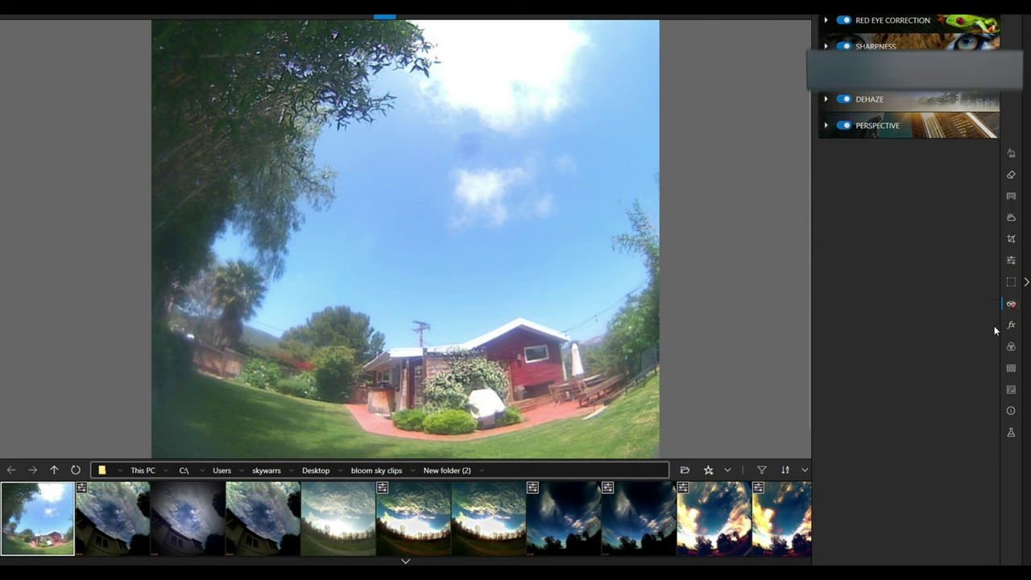
{"action": "left_click", "coordinate": [865, 98]}
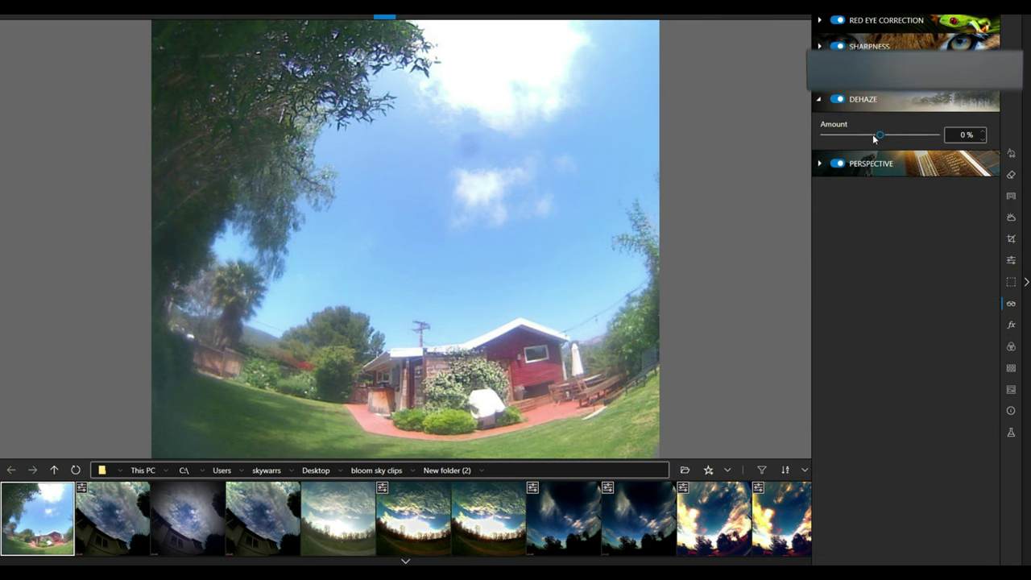
{"action": "left_click_drag", "start_coordinate": [881, 136], "coordinate": [931, 135]}
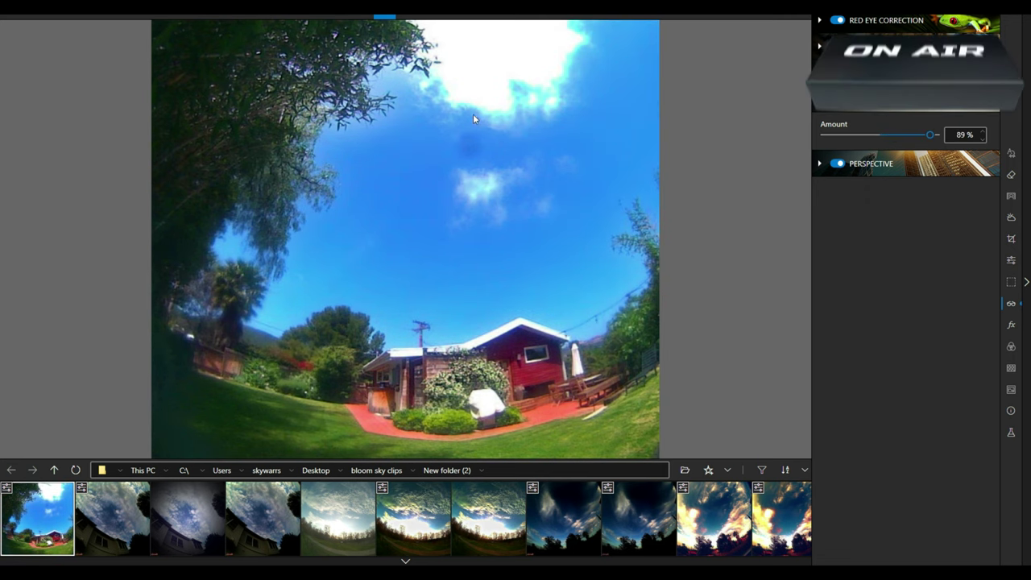
{"action": "scroll", "coordinate": [473, 113], "scroll_direction": "up", "scroll_amount": 1}
{"action": "scroll", "coordinate": [602, 145], "scroll_direction": "up", "scroll_amount": 1}
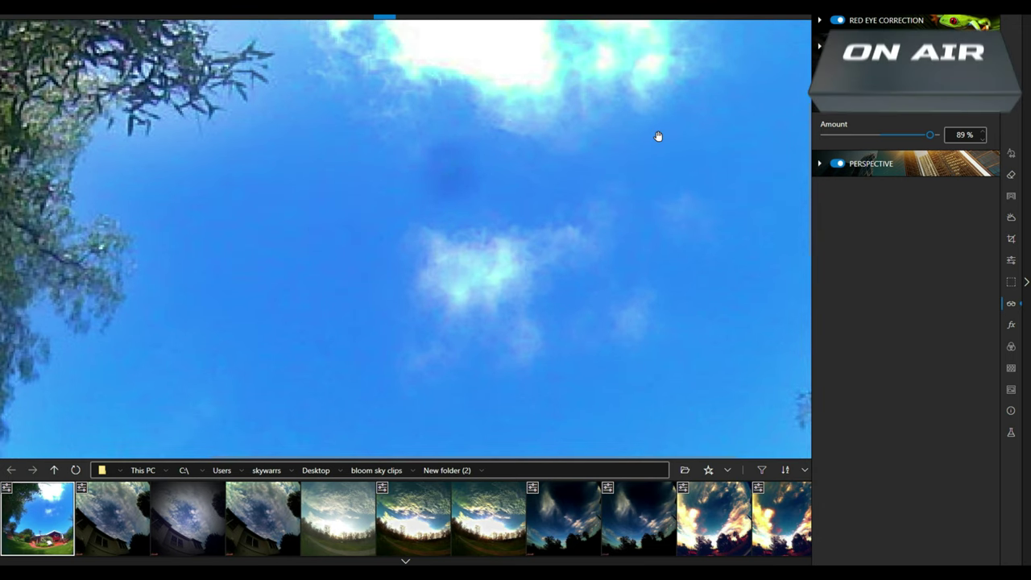
{"action": "left_click", "coordinate": [1013, 260]}
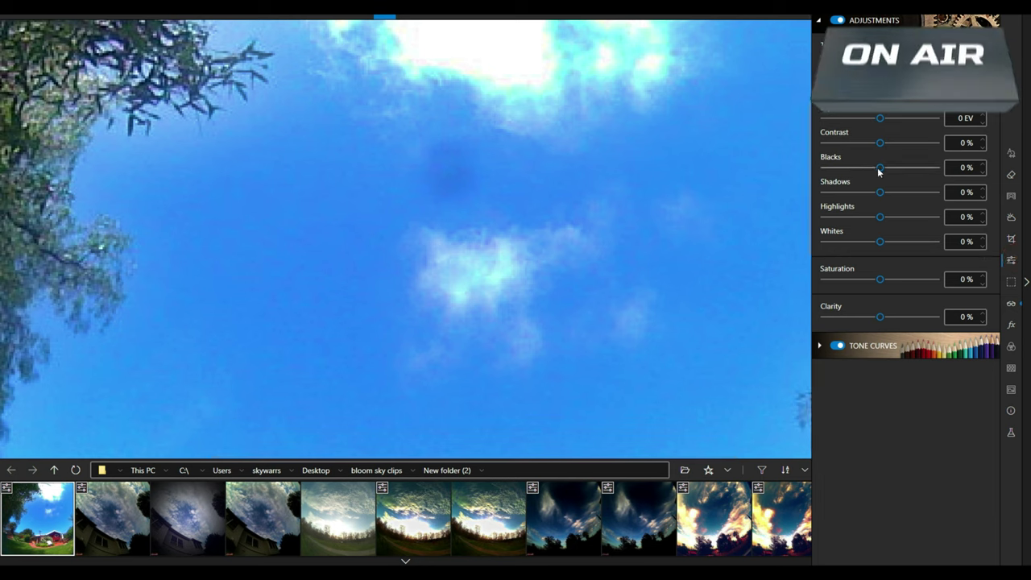
Give the backyard photo Contrast +66%, Whites −12% and Blacks −63%, then open the previous photo.
{"action": "mouse_move", "coordinate": [881, 169]}
{"action": "left_mouse_down"}
{"action": "mouse_move", "coordinate": [816, 165]}
{"action": "mouse_move", "coordinate": [891, 176]}
{"action": "left_mouse_up"}
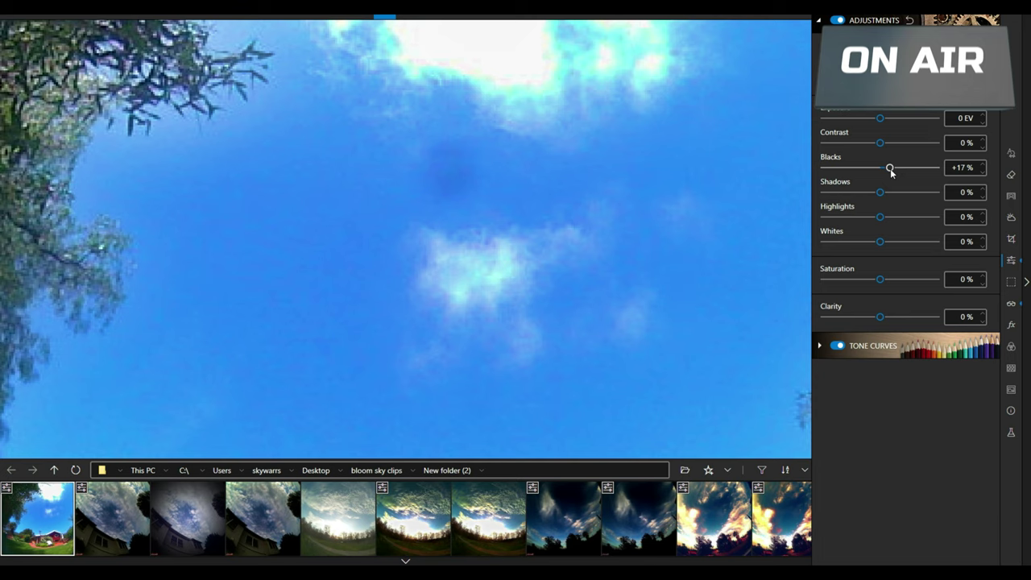
{"action": "left_click_drag", "start_coordinate": [889, 168], "coordinate": [920, 147]}
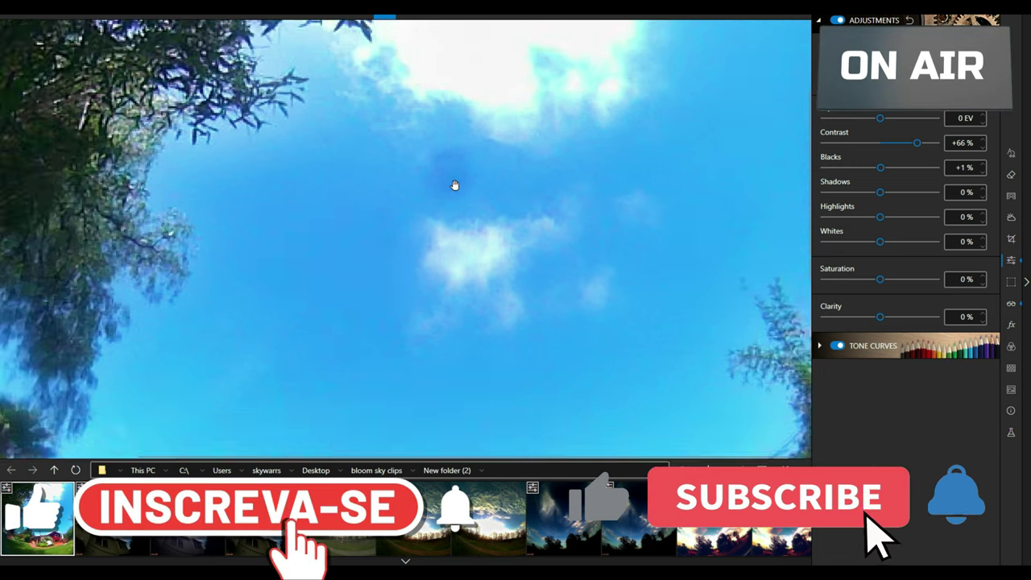
{"action": "left_click", "coordinate": [456, 190]}
{"action": "left_click", "coordinate": [460, 200]}
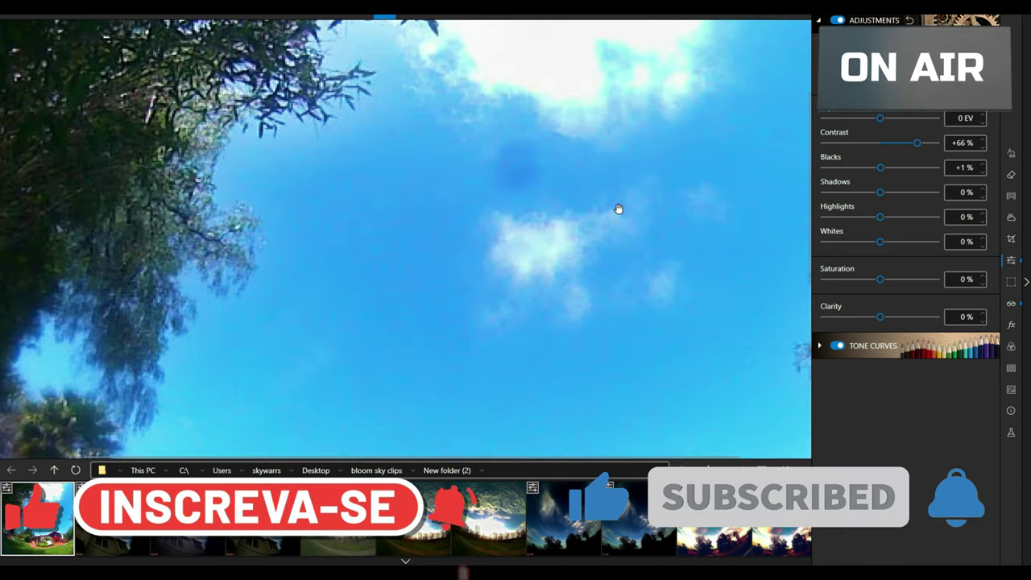
{"action": "left_click_drag", "start_coordinate": [880, 243], "coordinate": [874, 242]}
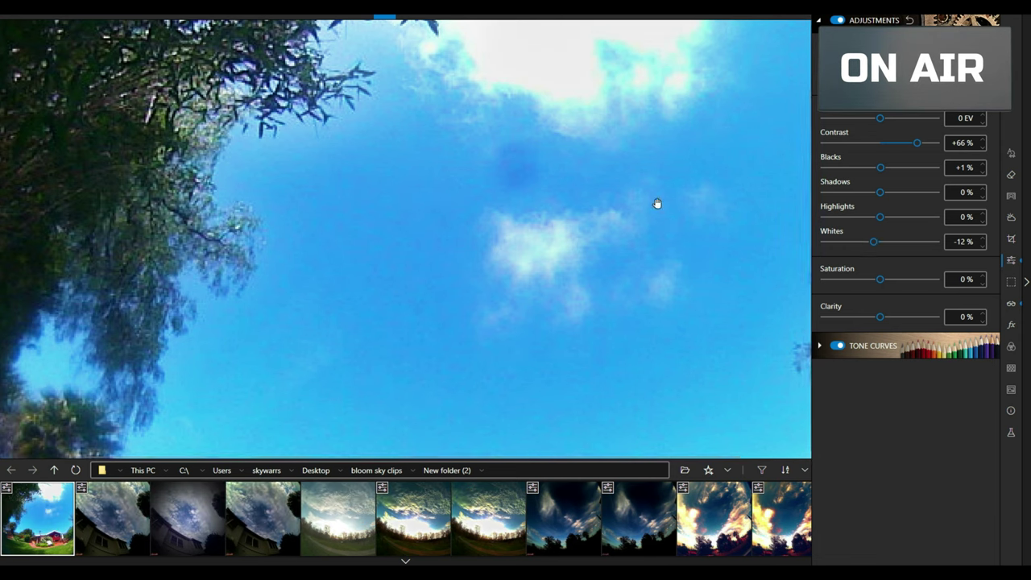
{"action": "left_click_drag", "start_coordinate": [880, 169], "coordinate": [844, 171]}
{"action": "left_click", "coordinate": [615, 153]}
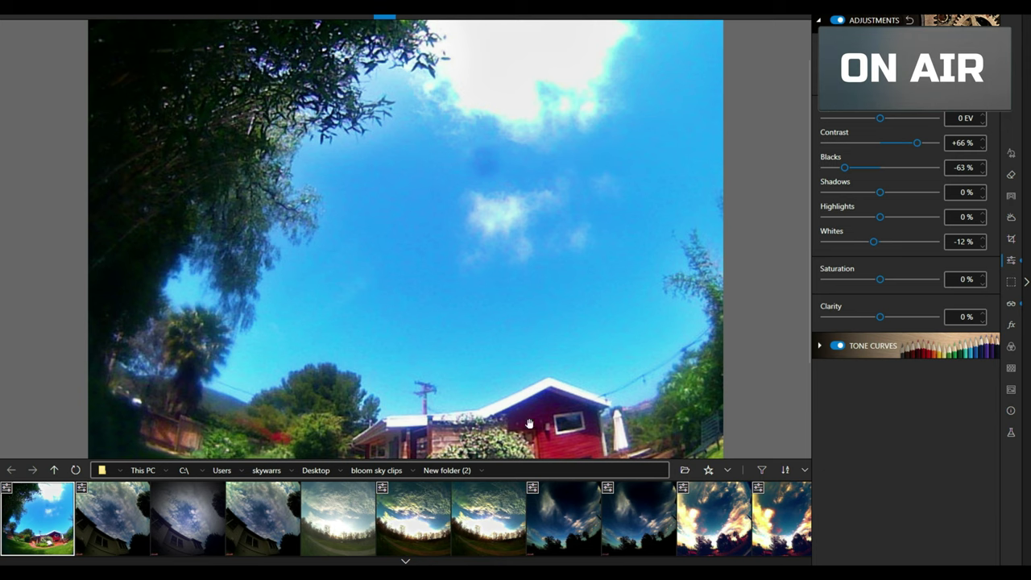
{"action": "scroll", "coordinate": [250, 509], "scroll_direction": "up", "scroll_amount": 2}
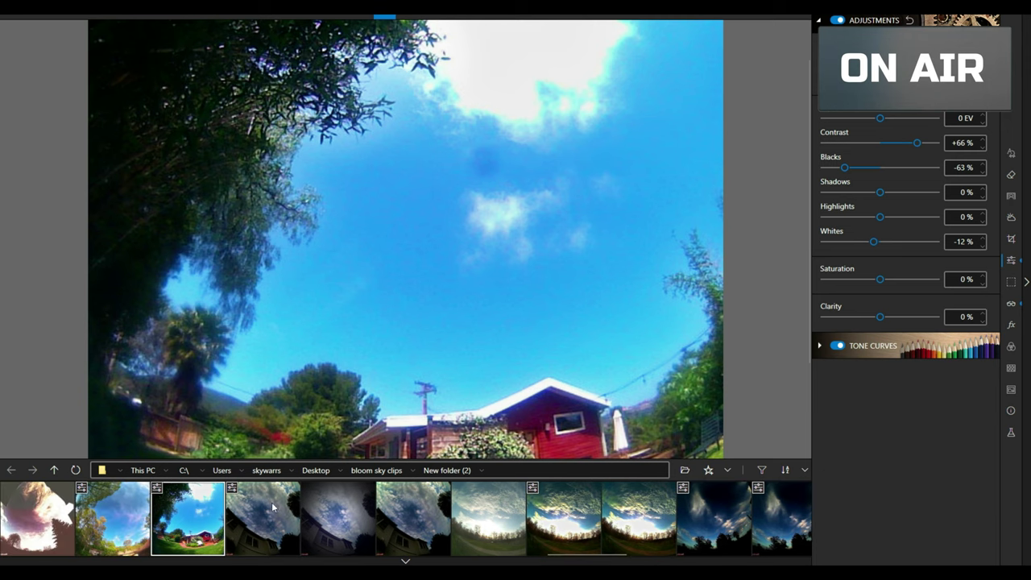
{"action": "left_click", "coordinate": [147, 524]}
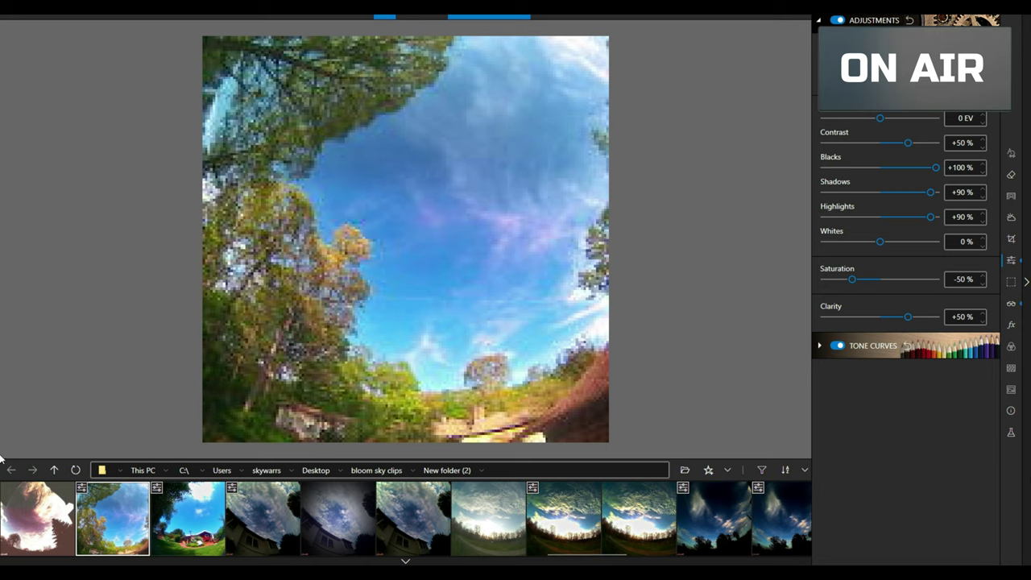
Show the presets and step forward to the cloudy-sky photo over the grey-sided house.
{"action": "left_click", "coordinate": [1013, 435]}
{"action": "key", "text": "Right"}
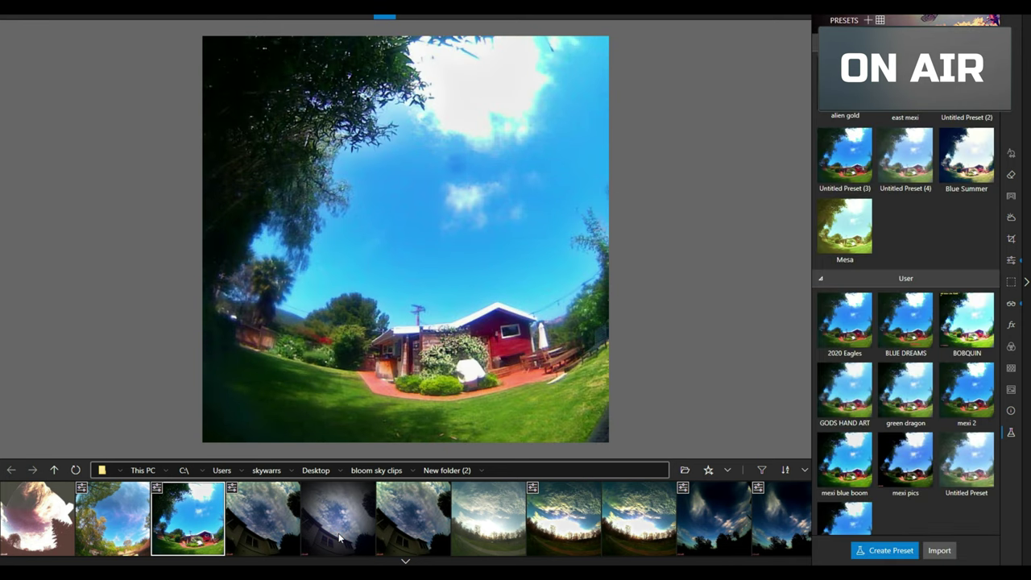
{"action": "key", "text": "Right"}
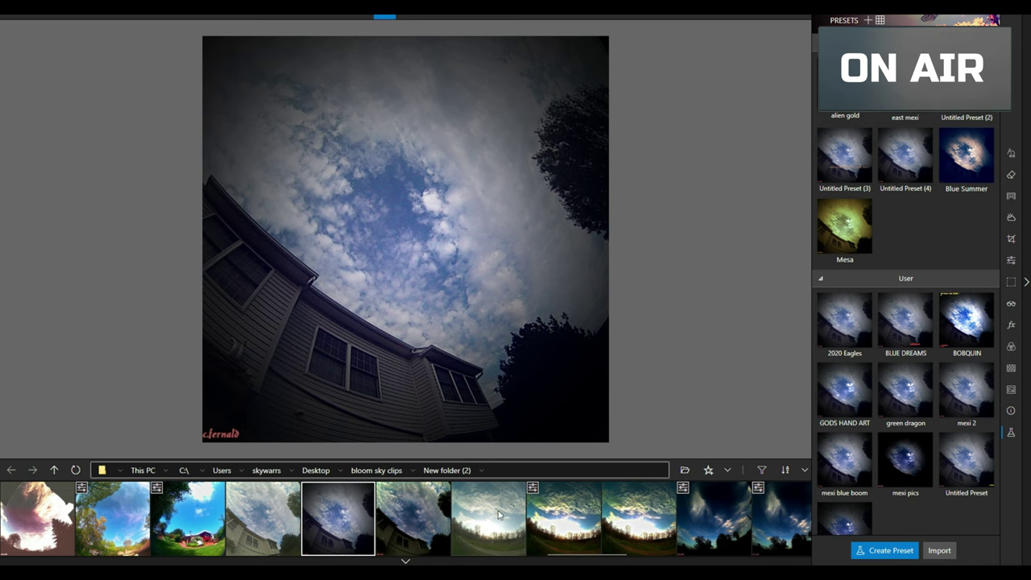
Zoom in and out on the clouds over the grey-sided house, then advance to the next photo.
{"action": "scroll", "coordinate": [415, 207], "scroll_direction": "up", "scroll_amount": 3}
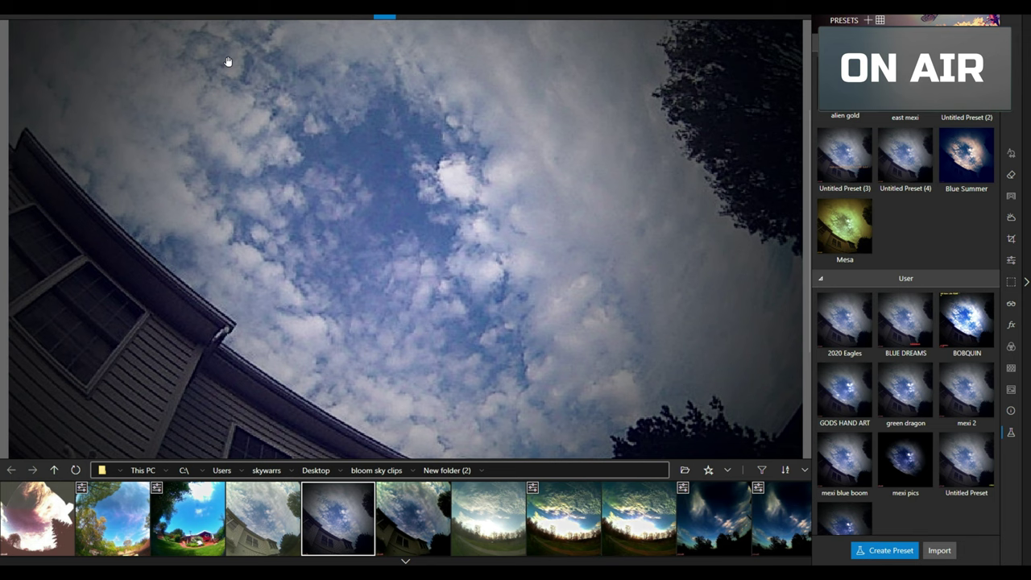
{"action": "scroll", "coordinate": [271, 71], "scroll_direction": "down", "scroll_amount": 3}
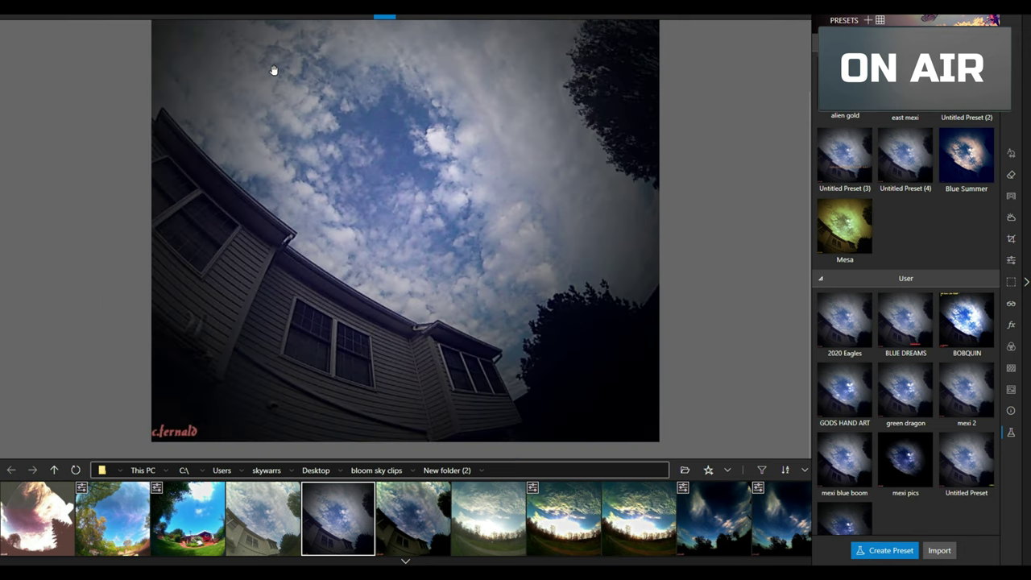
{"action": "scroll", "coordinate": [424, 169], "scroll_direction": "up", "scroll_amount": 3}
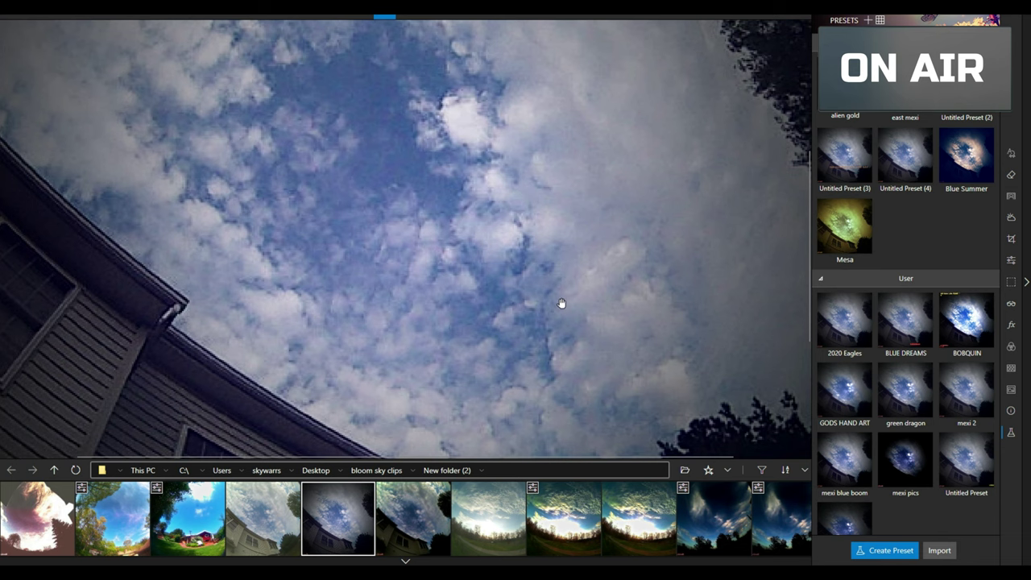
{"action": "scroll", "coordinate": [498, 322], "scroll_direction": "down", "scroll_amount": 1}
{"action": "scroll", "coordinate": [453, 334], "scroll_direction": "up", "scroll_amount": 2}
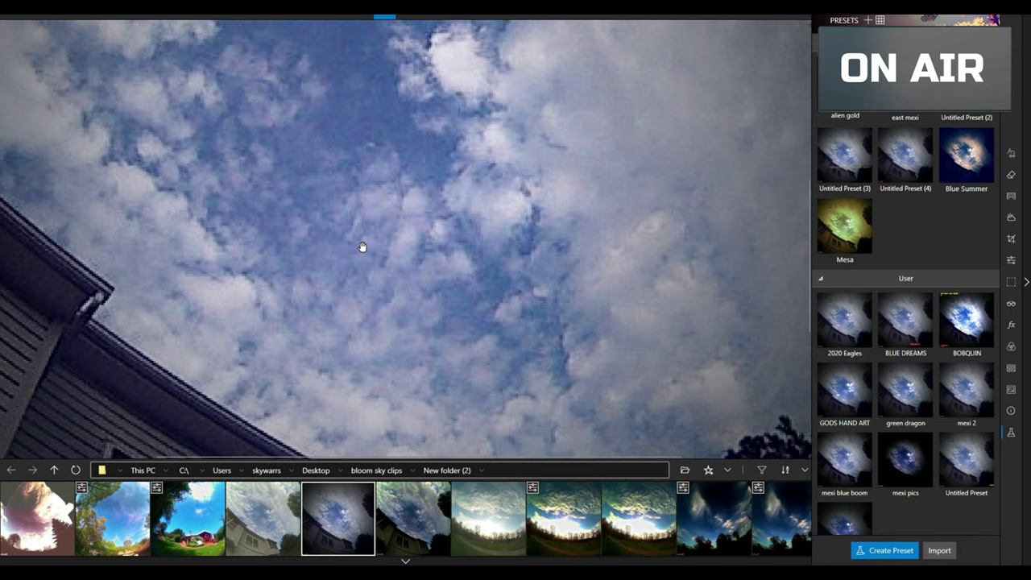
{"action": "scroll", "coordinate": [361, 245], "scroll_direction": "down", "scroll_amount": 1}
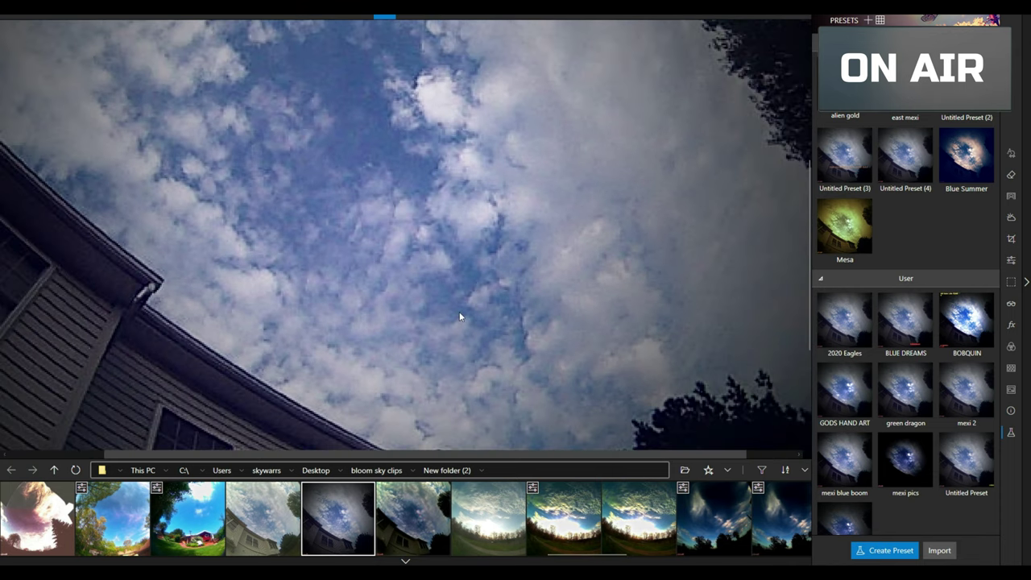
{"action": "key", "text": "Right"}
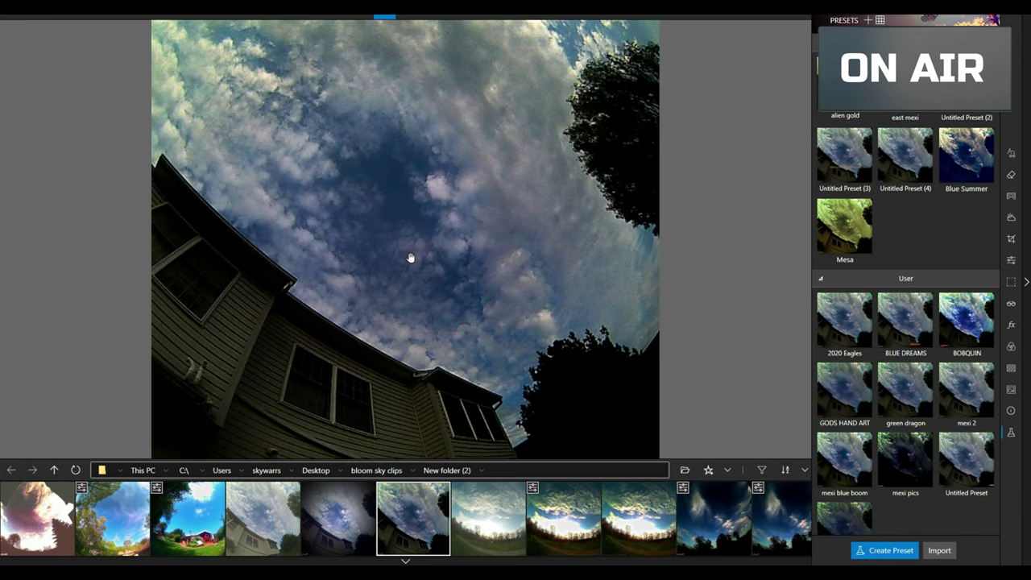
Load the seventh filmstrip photo, the sunlit grassy field with a curving path and bare trees.
{"action": "scroll", "coordinate": [410, 257], "scroll_direction": "up", "scroll_amount": 1}
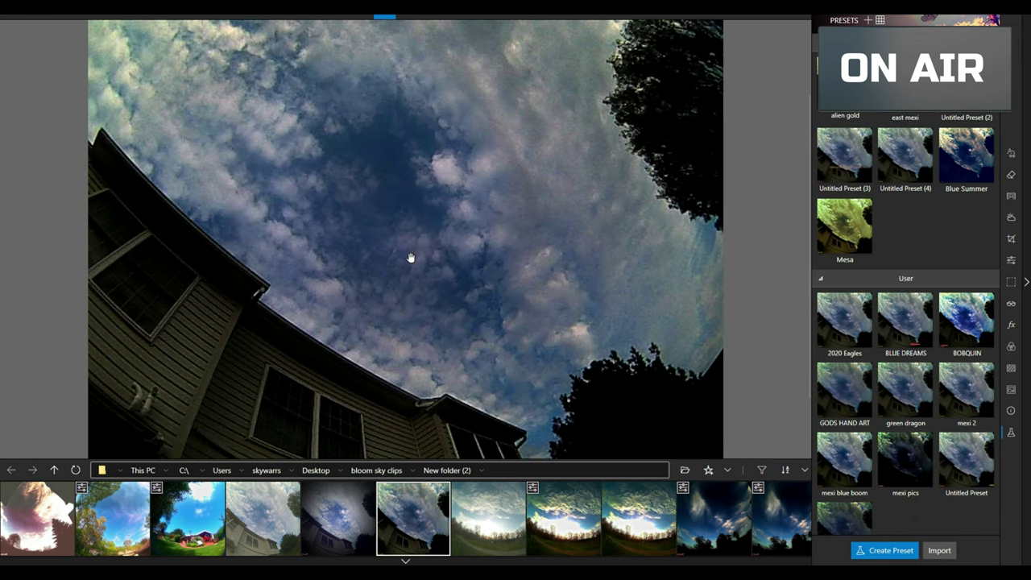
{"action": "scroll", "coordinate": [410, 258], "scroll_direction": "down", "scroll_amount": 1}
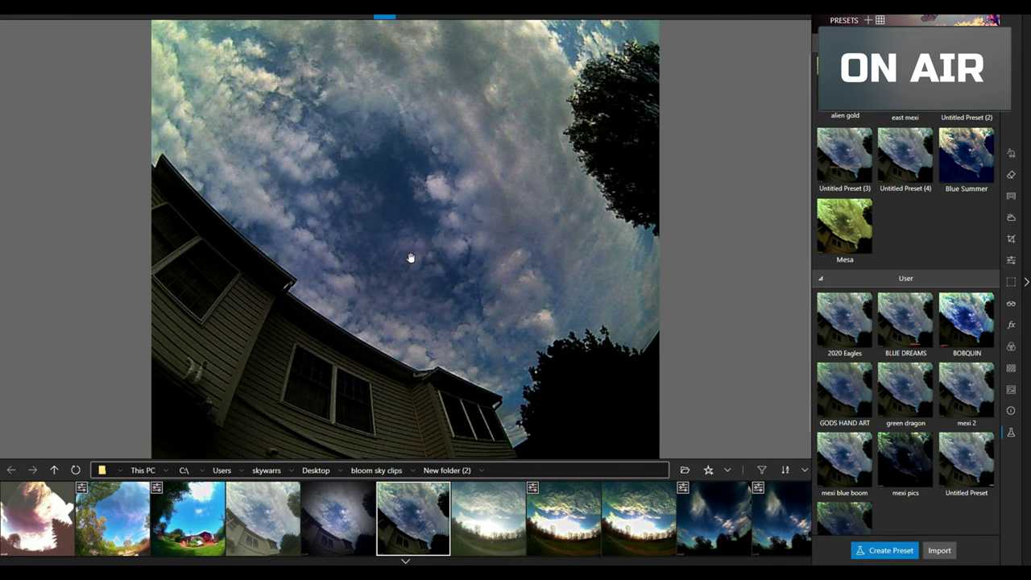
{"action": "scroll", "coordinate": [411, 258], "scroll_direction": "down", "scroll_amount": 1}
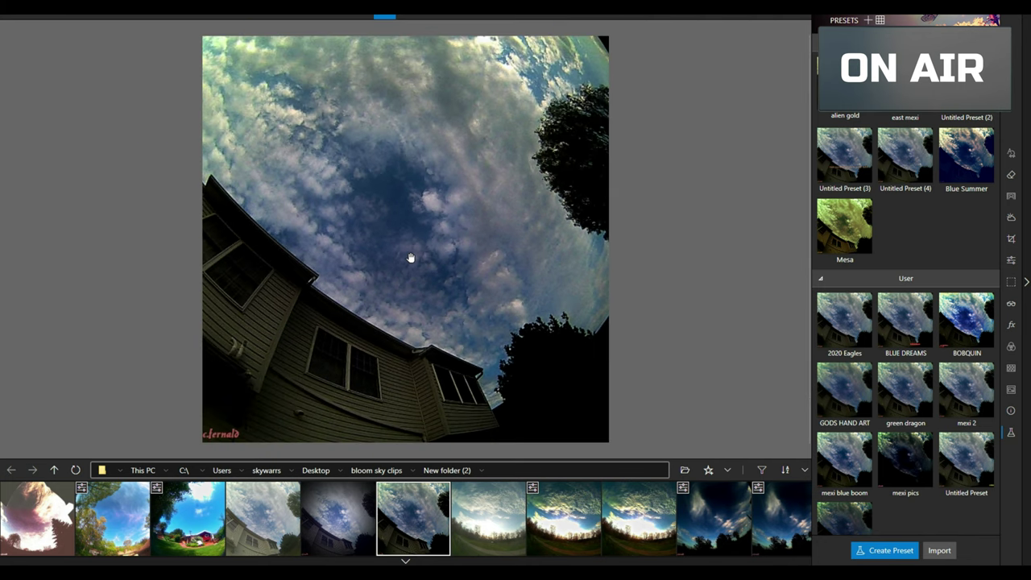
{"action": "scroll", "coordinate": [410, 258], "scroll_direction": "down", "scroll_amount": 1}
{"action": "scroll", "coordinate": [410, 258], "scroll_direction": "up", "scroll_amount": 5}
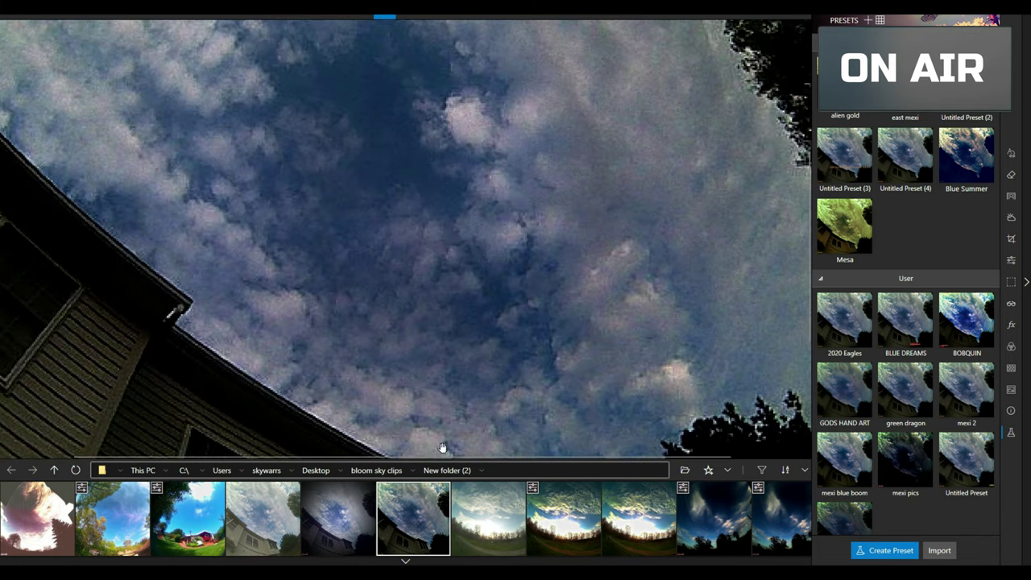
{"action": "left_click", "coordinate": [492, 528]}
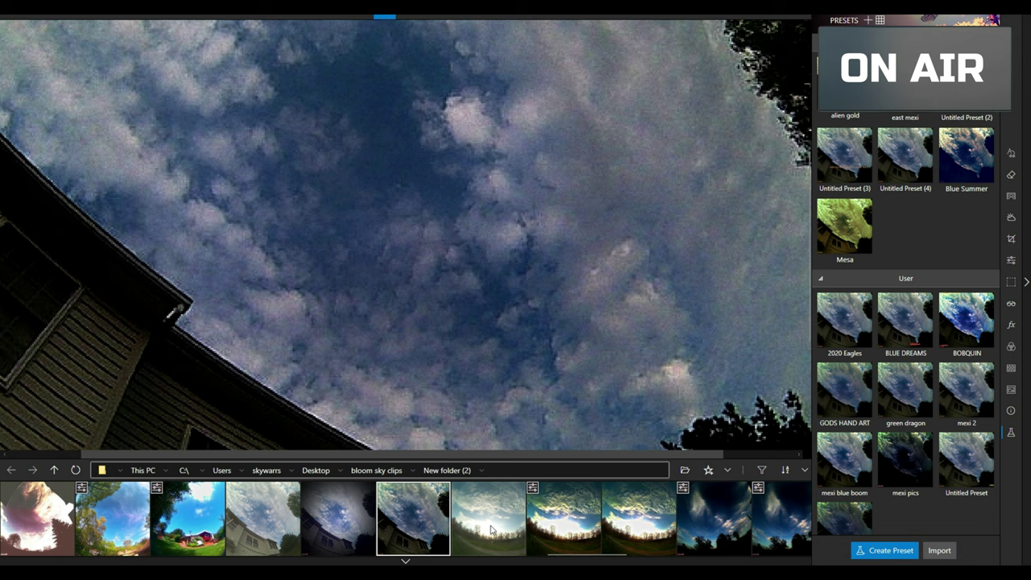
{"action": "left_click", "coordinate": [492, 529]}
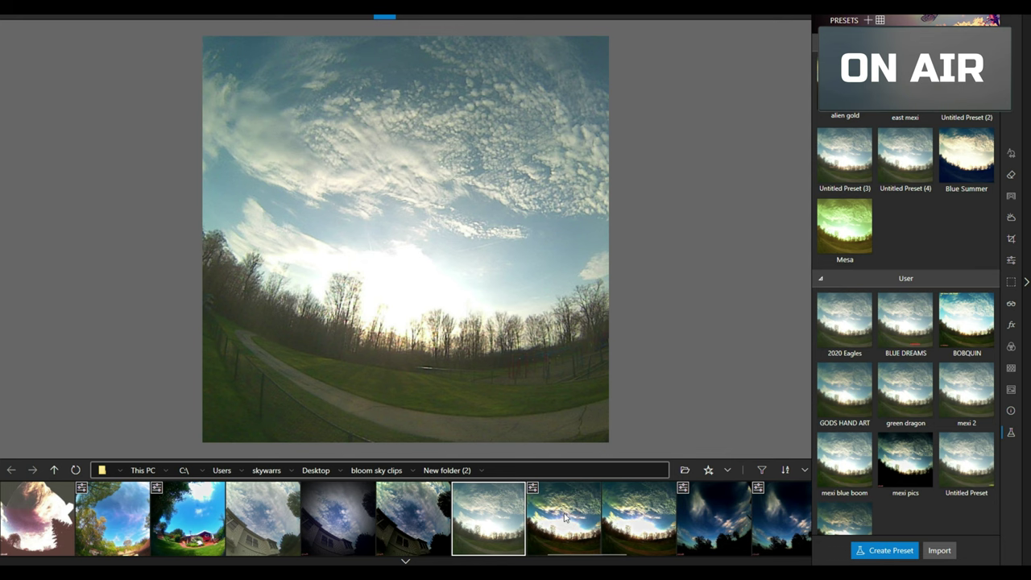
Inspect the eighth bright-cloud photo up close, then open the ninth treeline shot with its tone sliders.
{"action": "left_click", "coordinate": [566, 517]}
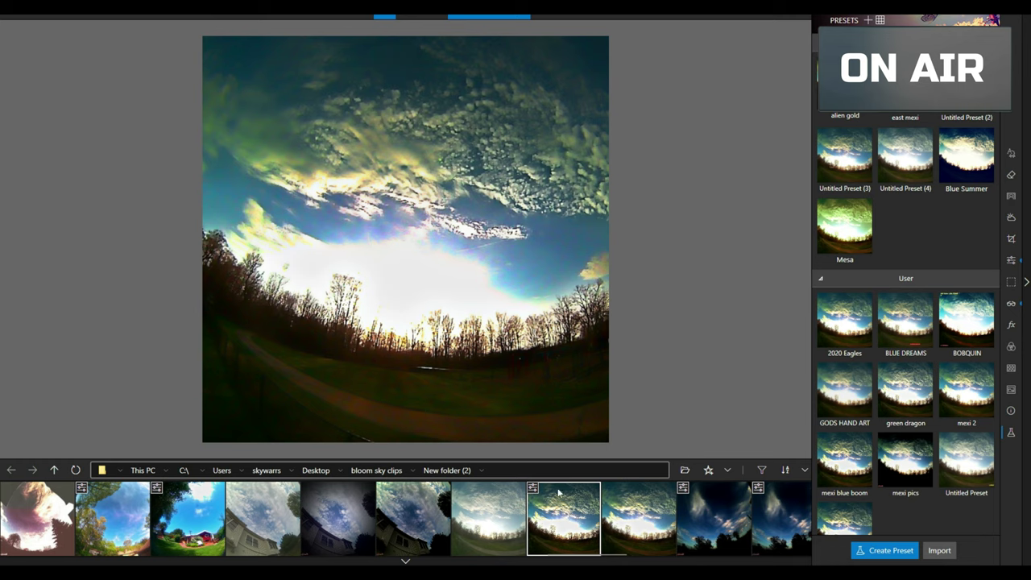
{"action": "scroll", "coordinate": [426, 194], "scroll_direction": "up", "scroll_amount": 3}
{"action": "scroll", "coordinate": [508, 137], "scroll_direction": "down", "scroll_amount": 3}
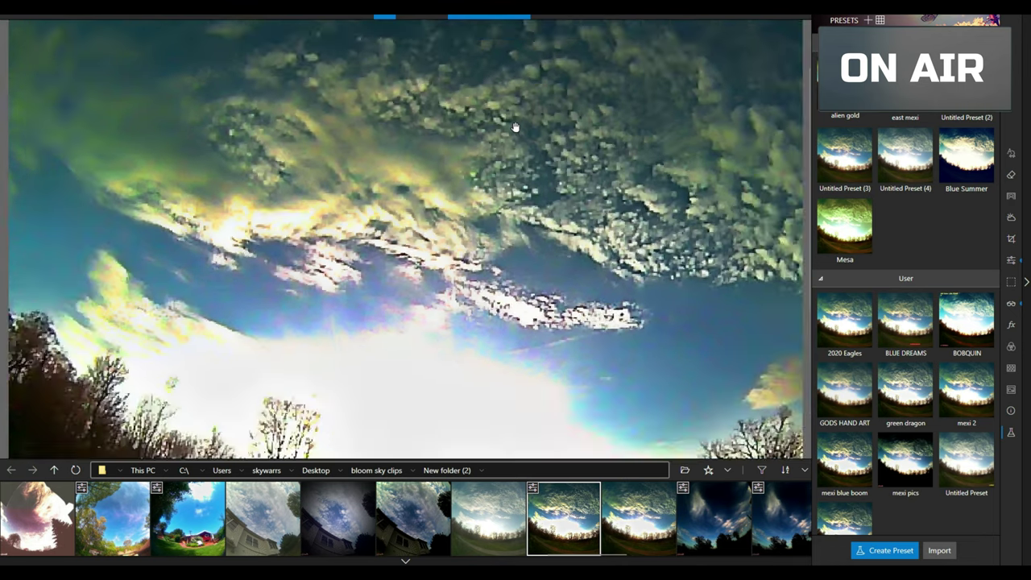
{"action": "left_click", "coordinate": [637, 520]}
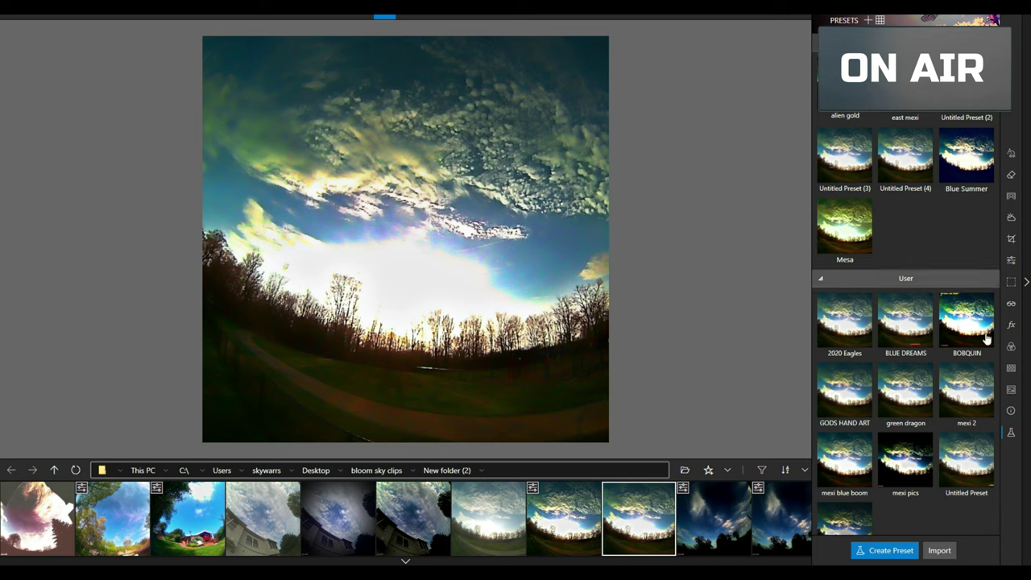
{"action": "left_click", "coordinate": [1014, 260]}
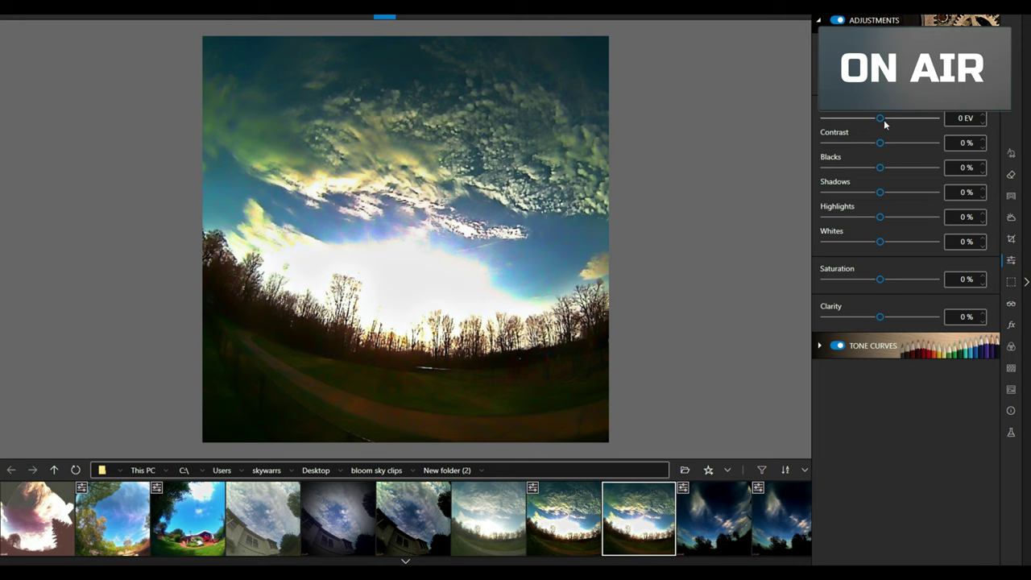
Lower Exposure to −0.54 EV and raise Clarity to +32% on the treeline photo, checking it zoomed in.
{"action": "left_click_drag", "start_coordinate": [884, 119], "coordinate": [873, 120]}
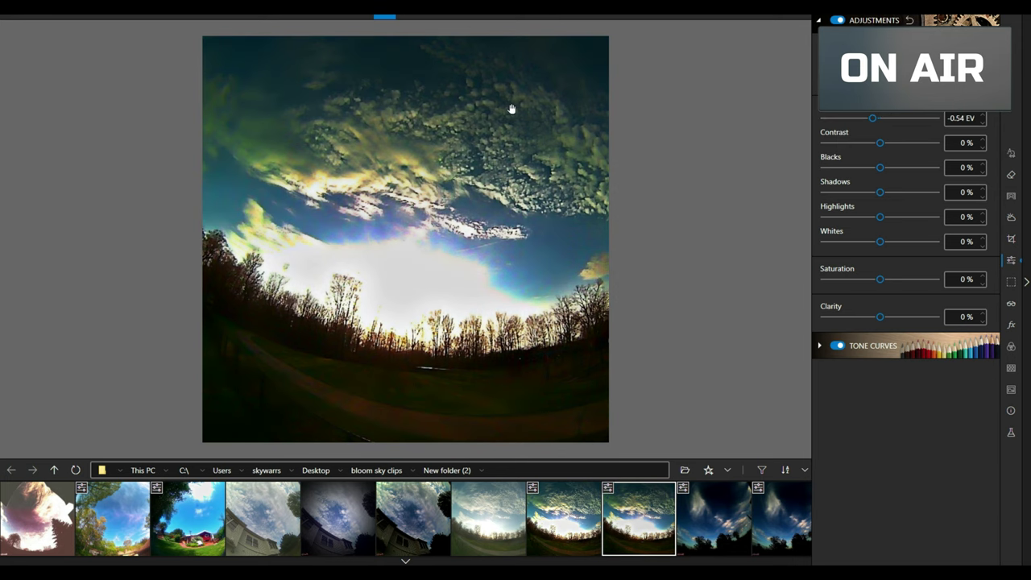
{"action": "scroll", "coordinate": [516, 106], "scroll_direction": "up", "scroll_amount": 5}
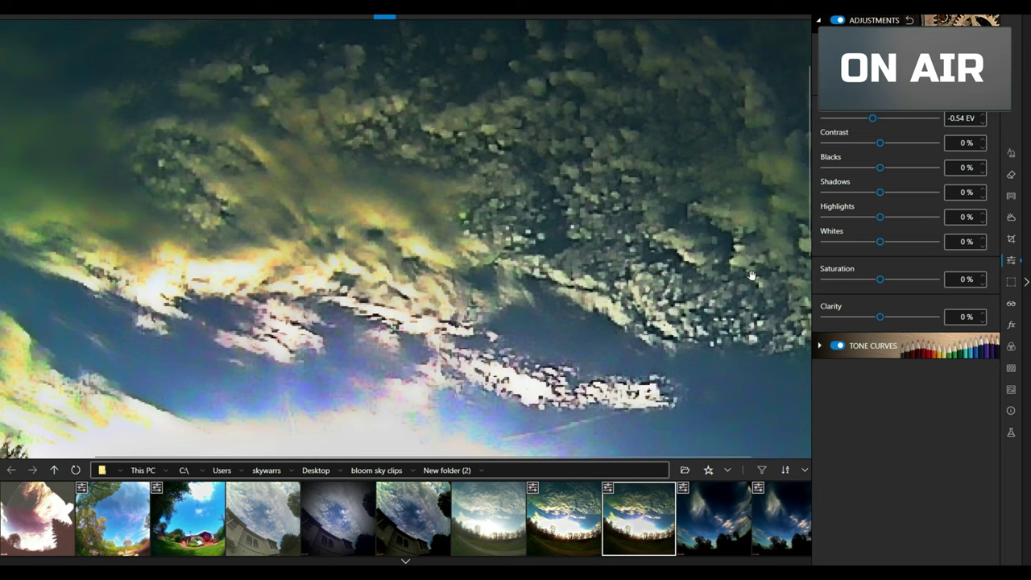
{"action": "scroll", "coordinate": [751, 277], "scroll_direction": "down", "scroll_amount": 5}
{"action": "scroll", "coordinate": [750, 277], "scroll_direction": "down", "scroll_amount": 1}
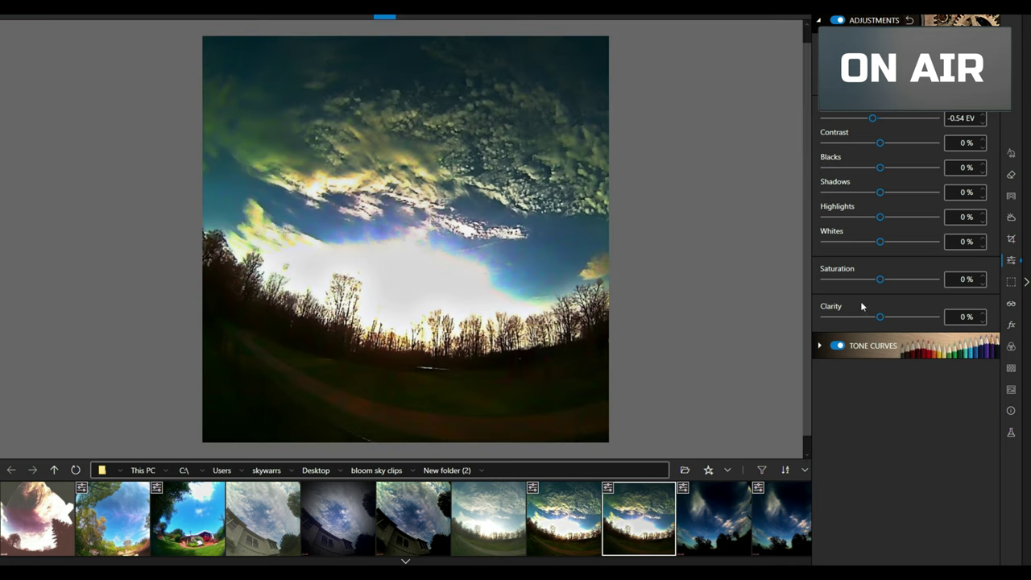
{"action": "left_click_drag", "start_coordinate": [879, 318], "coordinate": [898, 318]}
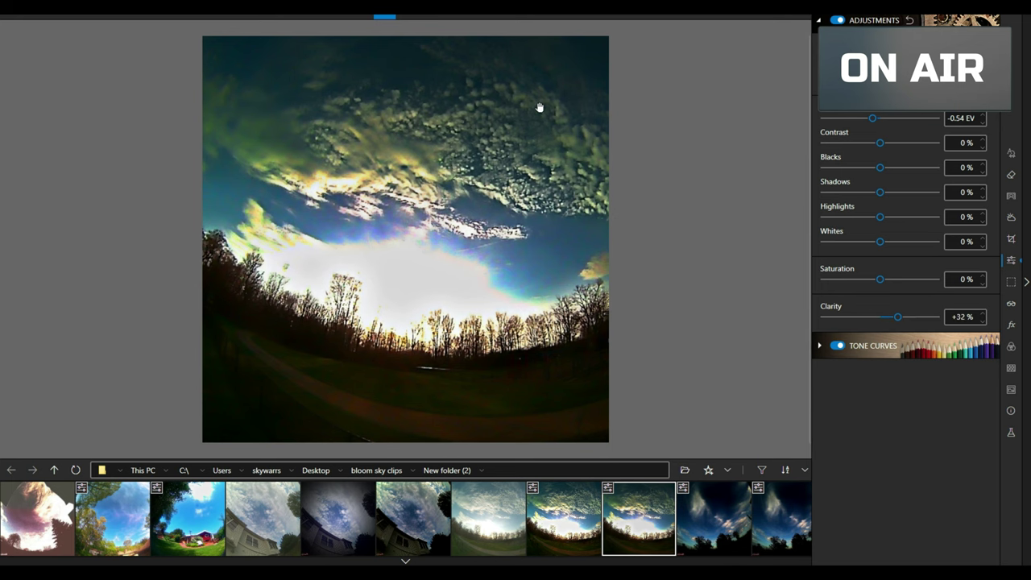
{"action": "scroll", "coordinate": [541, 106], "scroll_direction": "up", "scroll_amount": 3}
{"action": "scroll", "coordinate": [564, 152], "scroll_direction": "down", "scroll_amount": 3}
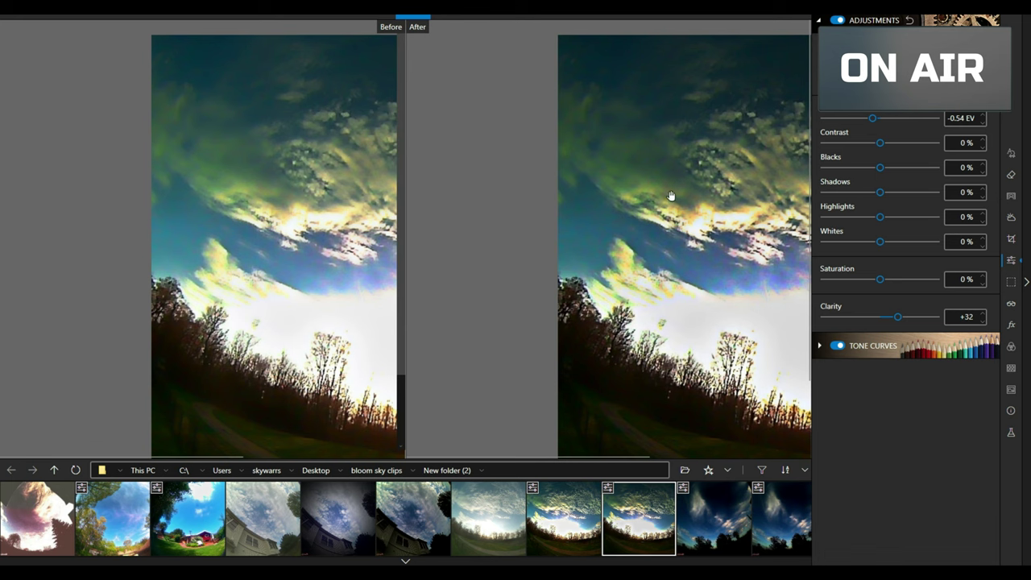
{"action": "left_click", "coordinate": [671, 197]}
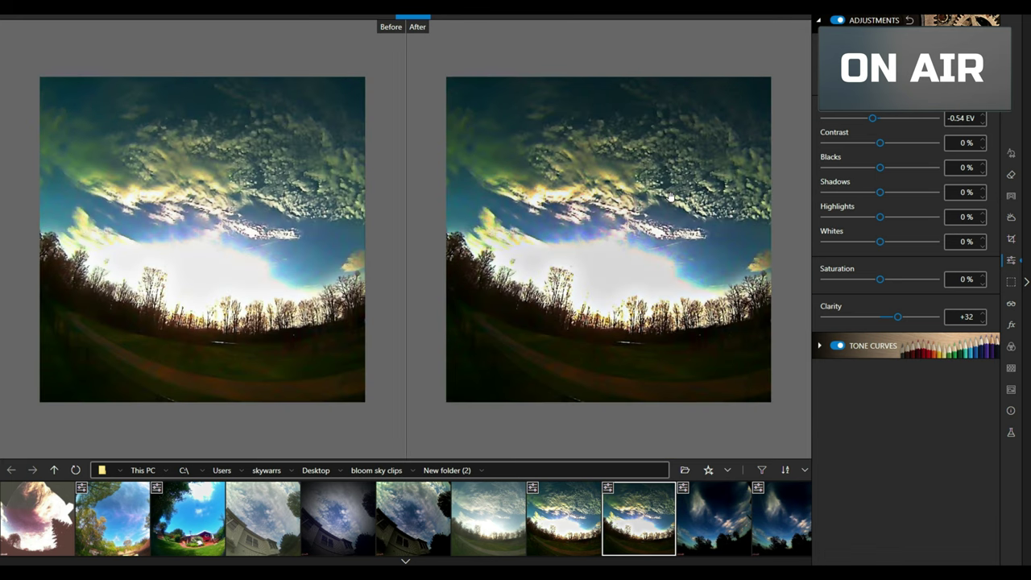
{"action": "left_click", "coordinate": [384, 14]}
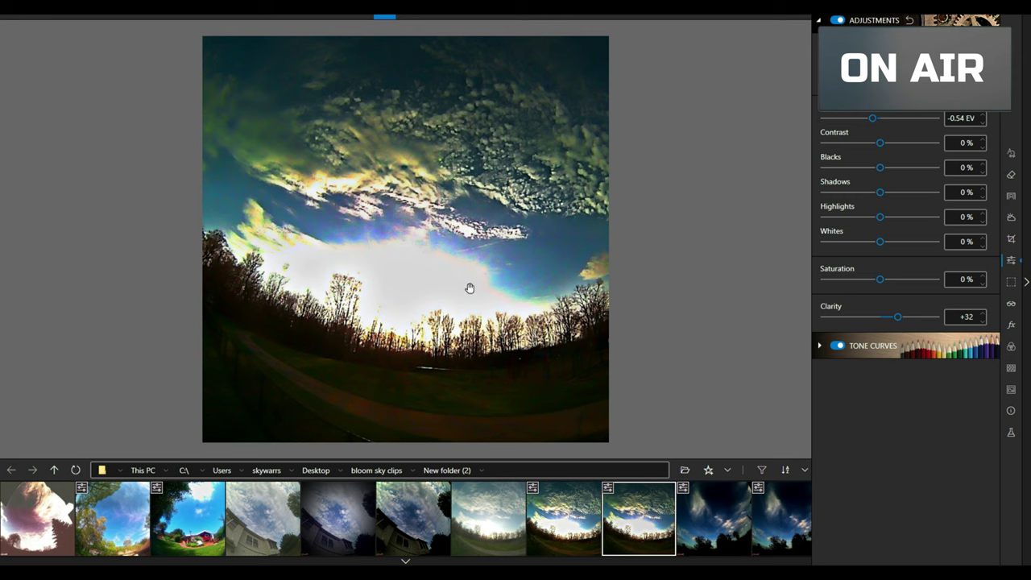
Open the blue-sky palm photo, inspect its lower clouds close up, then load the last photo.
{"action": "scroll", "coordinate": [524, 179], "scroll_direction": "up", "scroll_amount": 3}
{"action": "scroll", "coordinate": [554, 146], "scroll_direction": "down", "scroll_amount": 3}
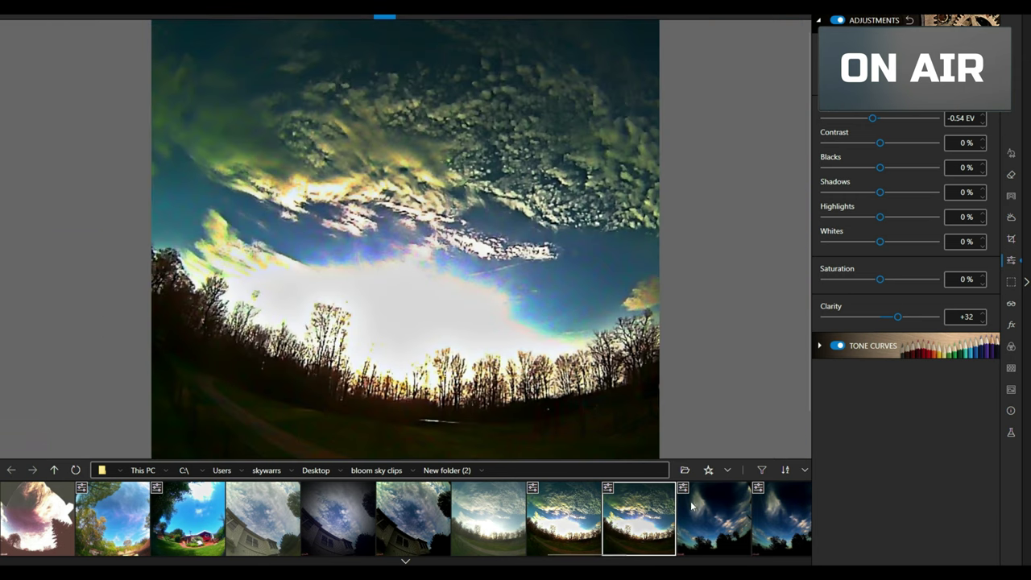
{"action": "left_click", "coordinate": [720, 514]}
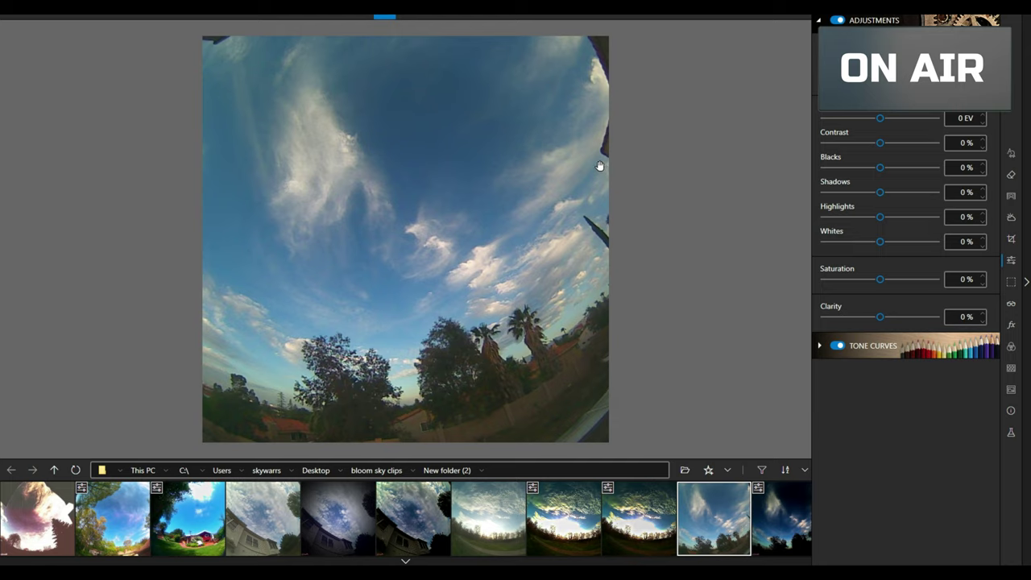
{"action": "left_click", "coordinate": [599, 166]}
{"action": "left_click_drag", "start_coordinate": [599, 166], "coordinate": [508, 210]}
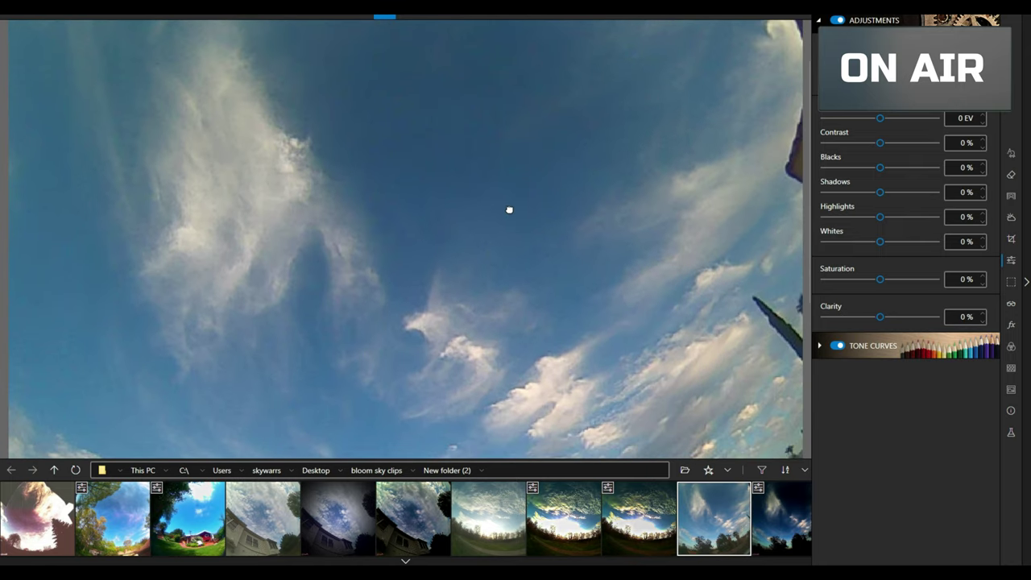
{"action": "left_click", "coordinate": [768, 510]}
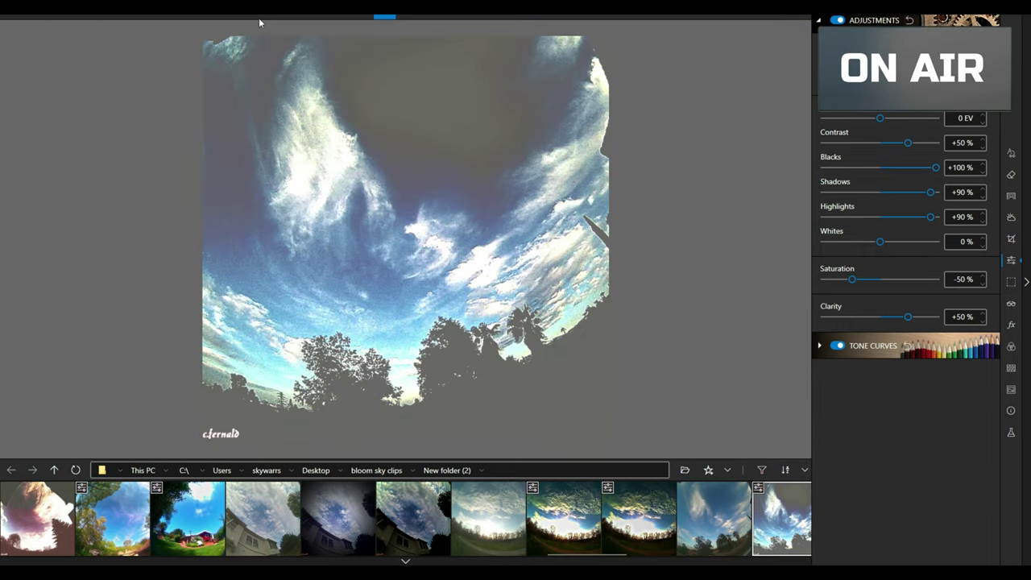
Reset every adjustment on the silhouetted-trees photo to 0, inspect the tree line, and hide the filmstrip.
{"action": "key", "text": "ctrl+z"}
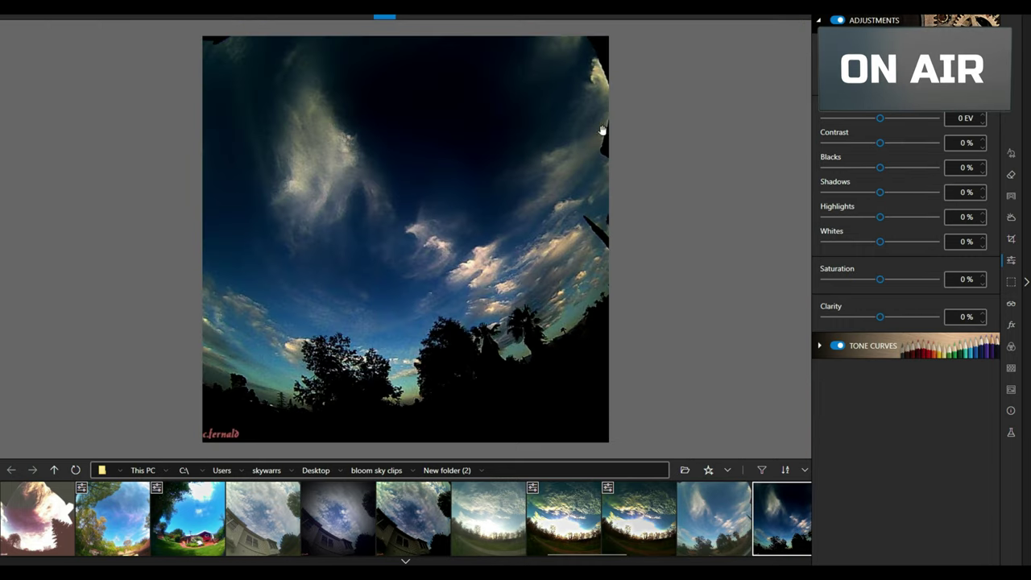
{"action": "scroll", "coordinate": [563, 101], "scroll_direction": "up", "scroll_amount": 1}
{"action": "scroll", "coordinate": [562, 100], "scroll_direction": "up", "scroll_amount": 1}
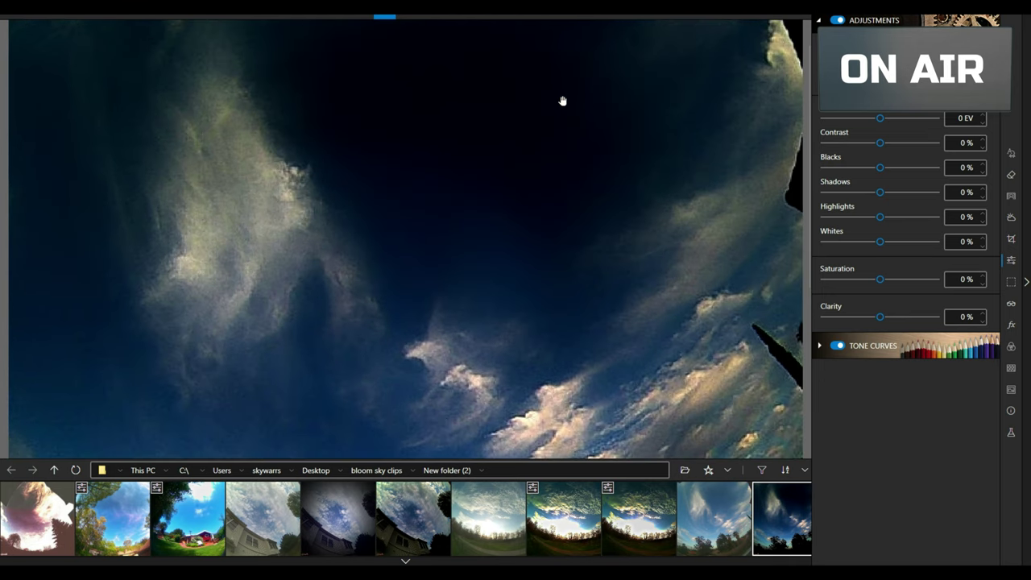
{"action": "left_click_drag", "start_coordinate": [521, 344], "coordinate": [414, 364]}
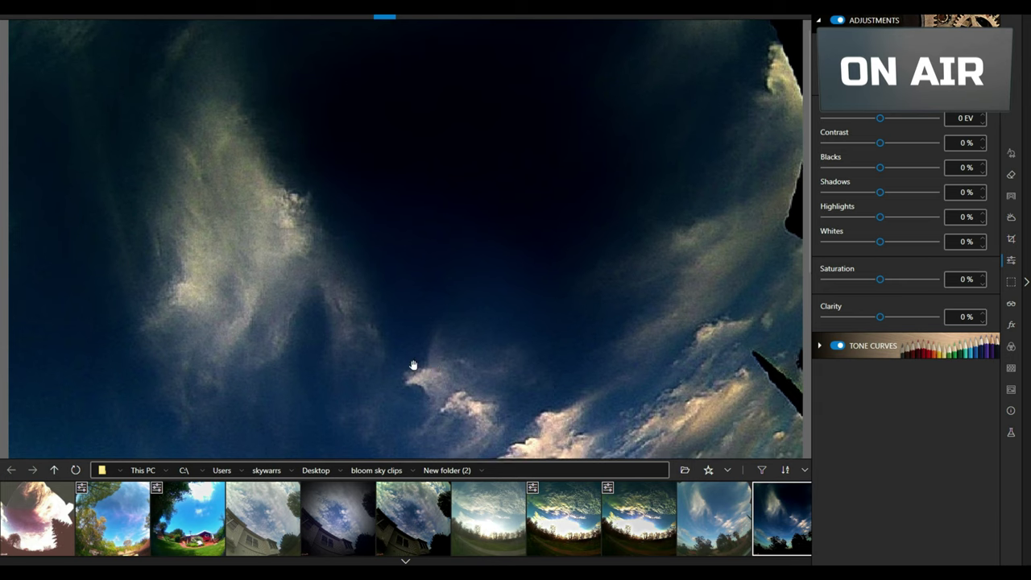
{"action": "scroll", "coordinate": [232, 214], "scroll_direction": "up", "scroll_amount": 2}
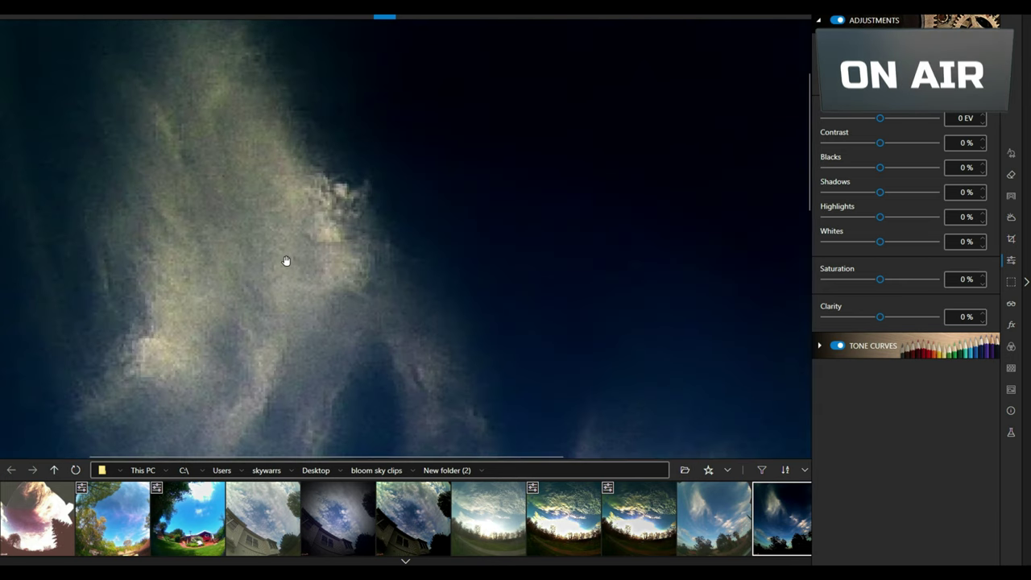
{"action": "scroll", "coordinate": [286, 260], "scroll_direction": "down", "scroll_amount": 3}
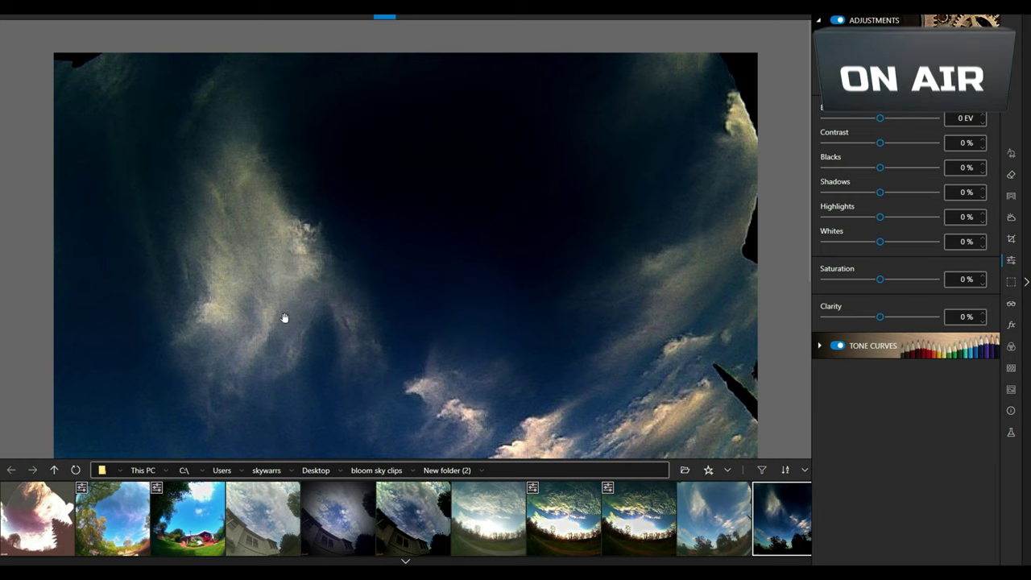
{"action": "scroll", "coordinate": [255, 319], "scroll_direction": "up", "scroll_amount": 2}
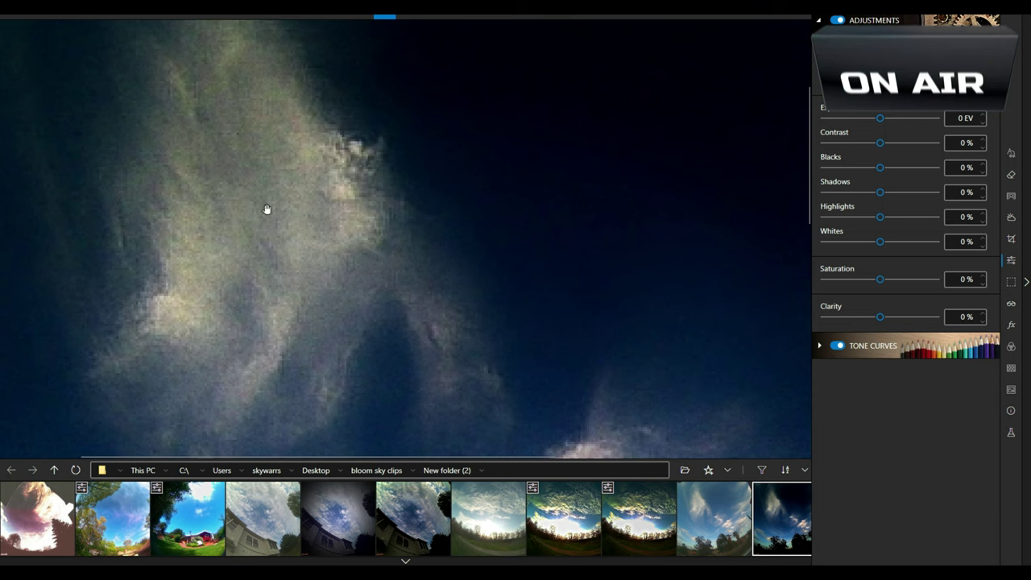
{"action": "scroll", "coordinate": [304, 245], "scroll_direction": "down", "scroll_amount": 3}
{"action": "scroll", "coordinate": [305, 245], "scroll_direction": "down", "scroll_amount": 1}
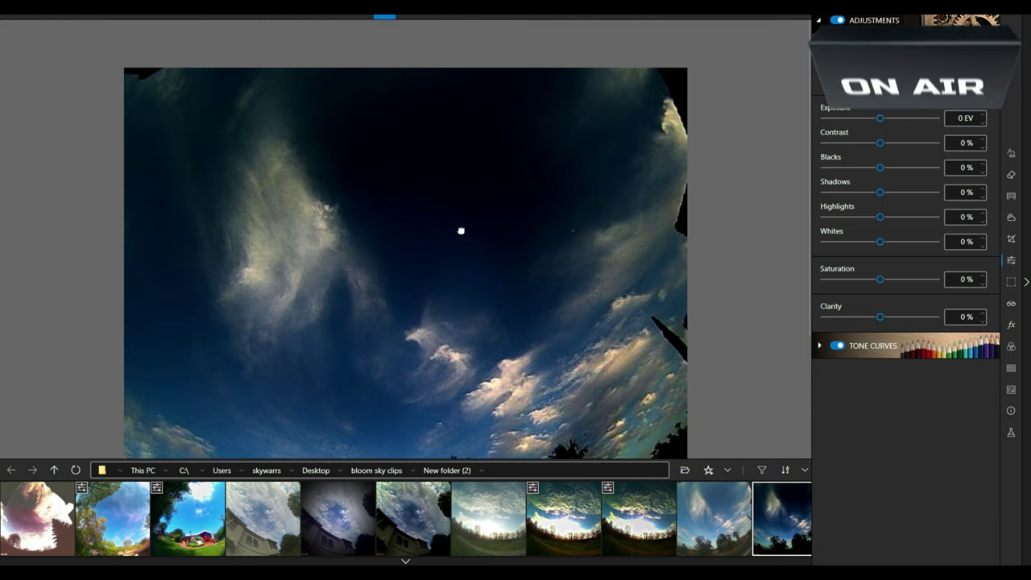
{"action": "left_click", "coordinate": [573, 232]}
{"action": "left_click_drag", "start_coordinate": [470, 338], "coordinate": [483, 202]}
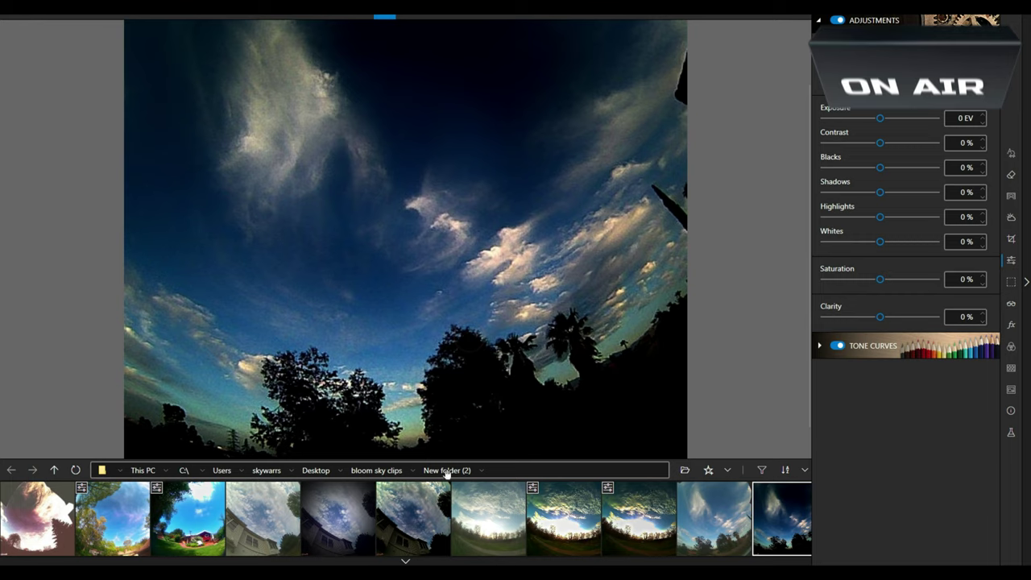
{"action": "left_click", "coordinate": [405, 561]}
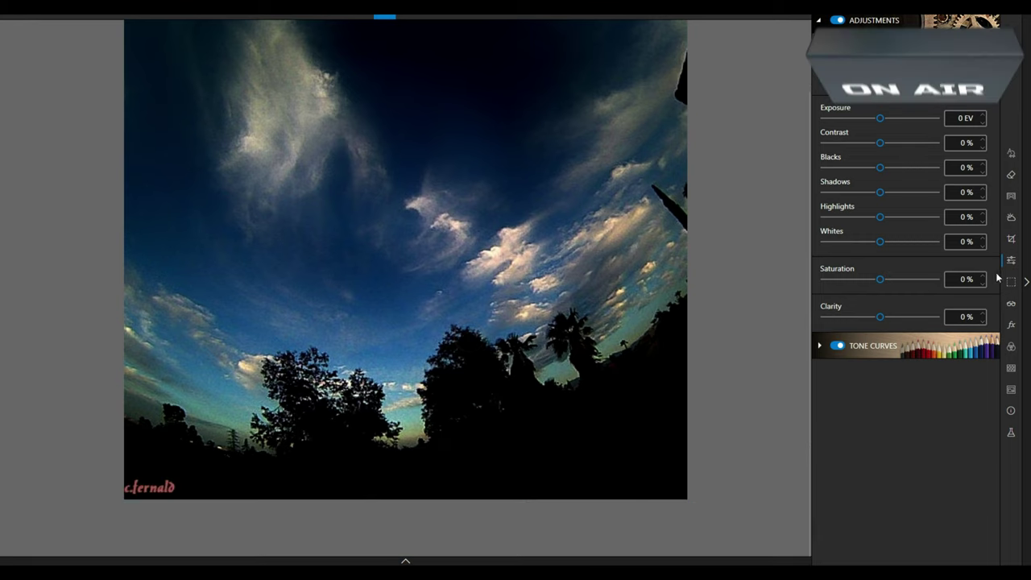
Hide the adjustments panel and inspect the palm-tree photo's upper clouds zoomed in, then show the filmstrip.
{"action": "left_click", "coordinate": [1026, 280]}
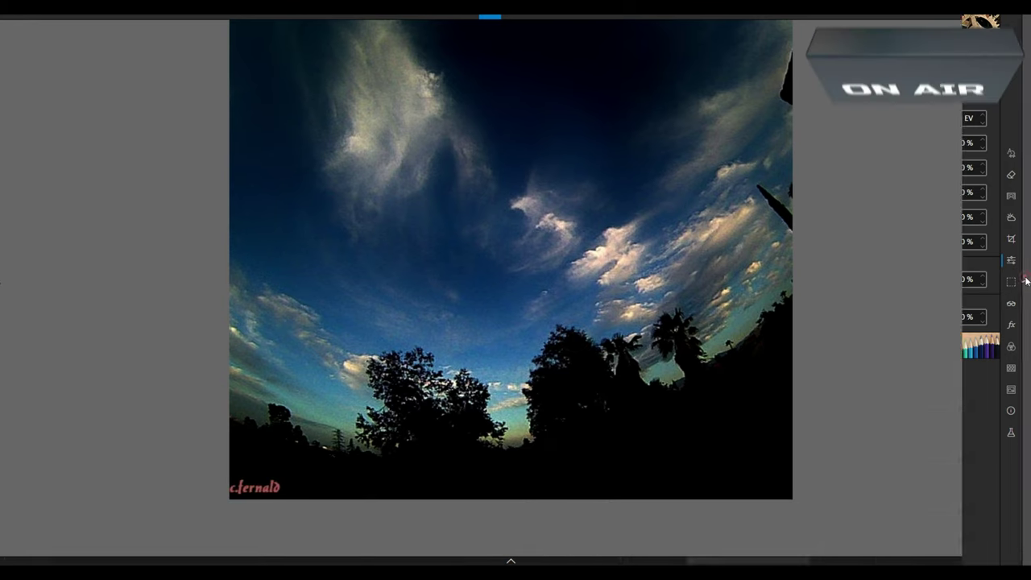
{"action": "left_click", "coordinate": [755, 223]}
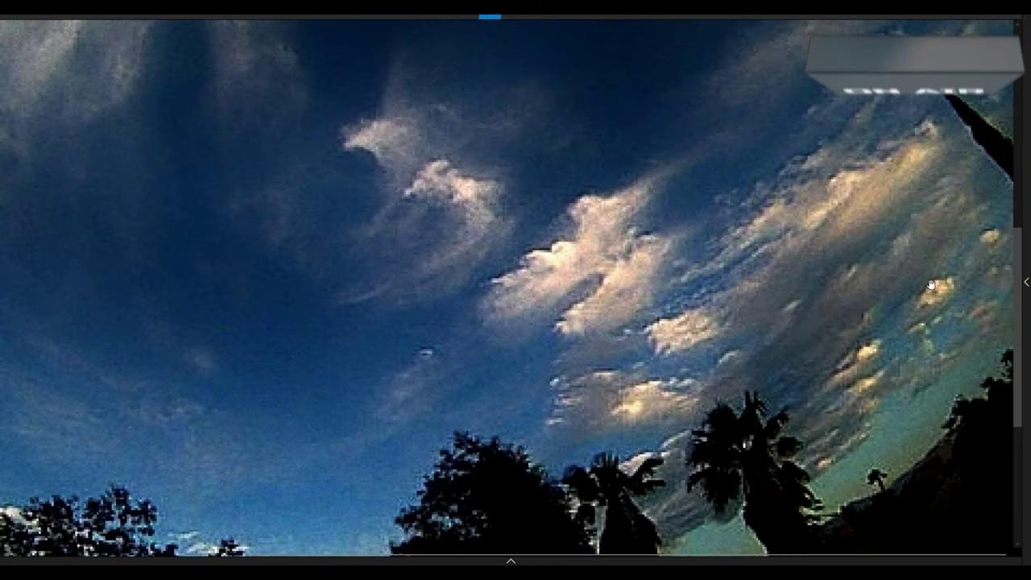
{"action": "left_click", "coordinate": [398, 130]}
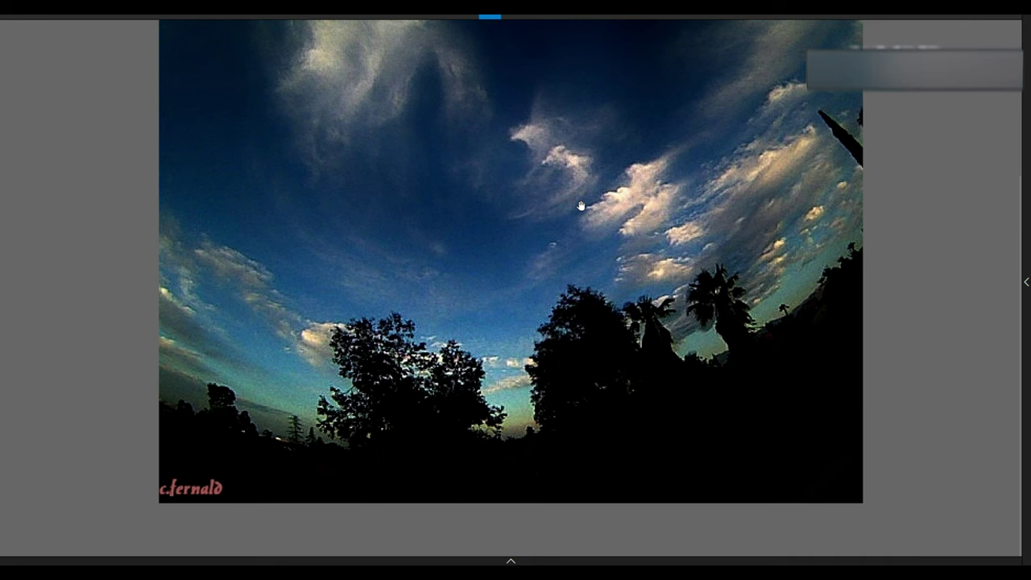
{"action": "left_click", "coordinate": [688, 230]}
{"action": "scroll", "coordinate": [721, 180], "scroll_direction": "up", "scroll_amount": 2}
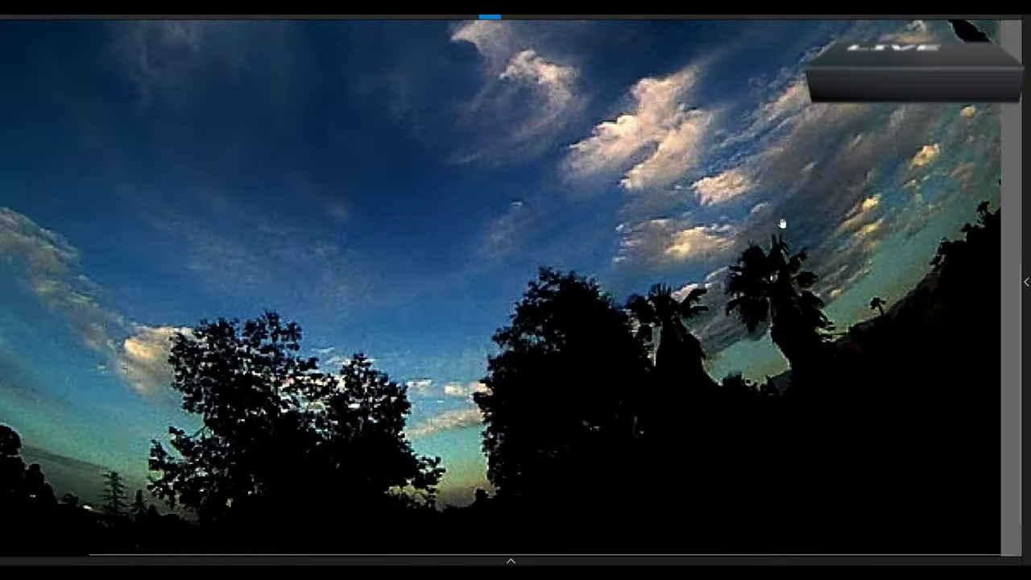
{"action": "left_click", "coordinate": [641, 233]}
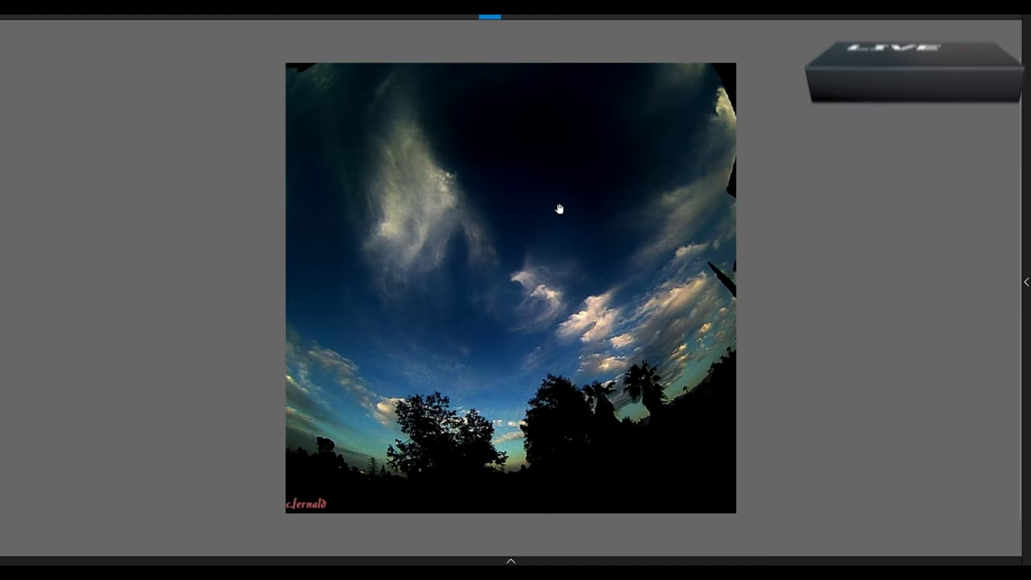
{"action": "left_click", "coordinate": [560, 208]}
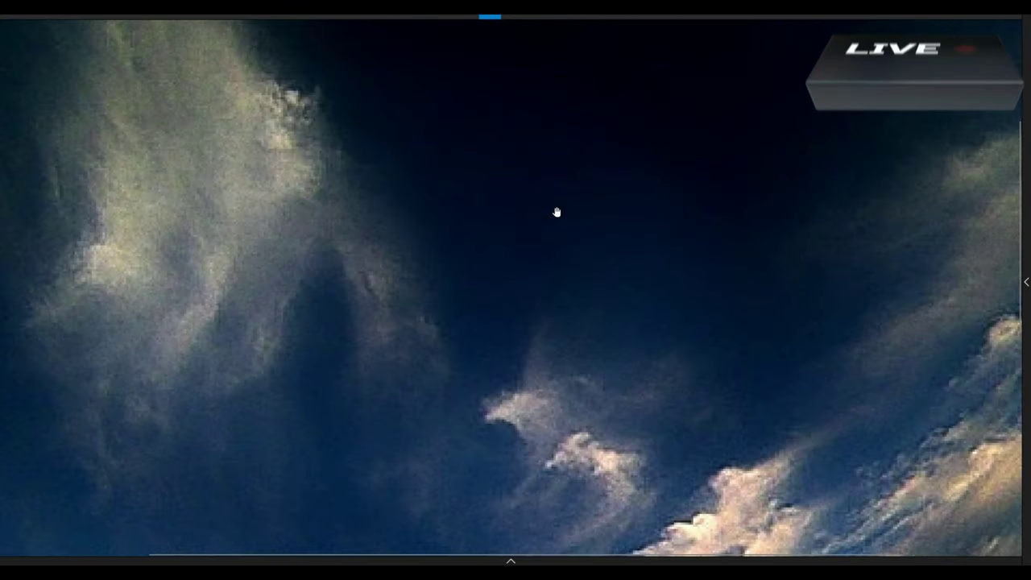
{"action": "left_click", "coordinate": [510, 562]}
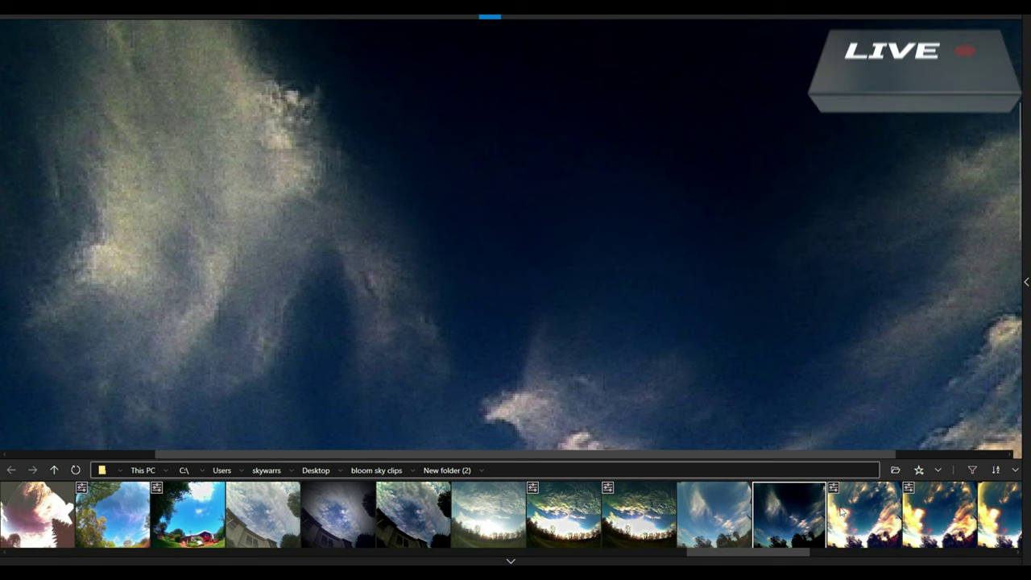
Scroll back through the filmstrip and load the wispy-cloud fisheye photo with the tree.
{"action": "scroll", "coordinate": [733, 532], "scroll_direction": "up", "scroll_amount": 10}
{"action": "scroll", "coordinate": [733, 530], "scroll_direction": "up", "scroll_amount": 5}
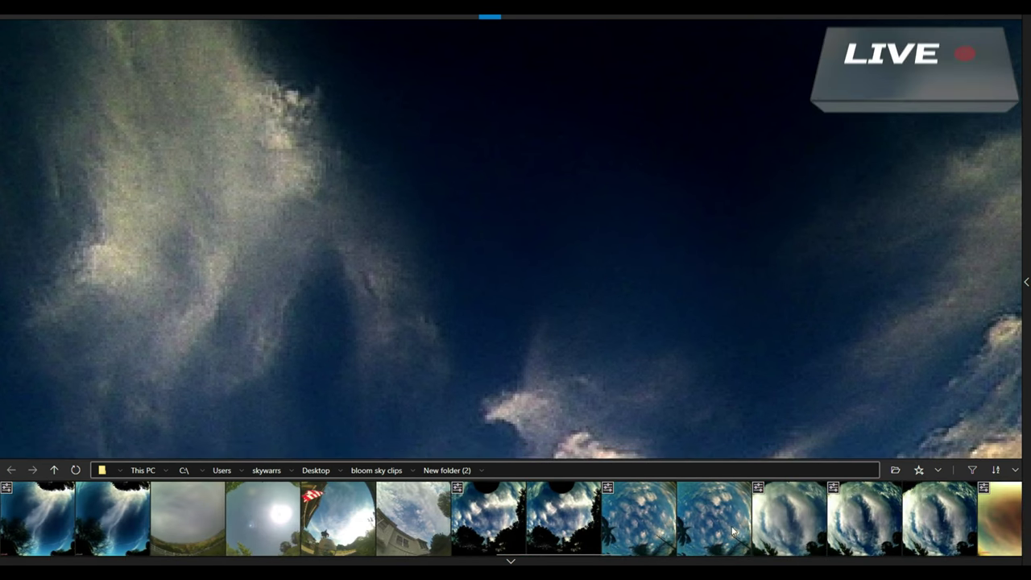
{"action": "scroll", "coordinate": [733, 532], "scroll_direction": "up", "scroll_amount": 5}
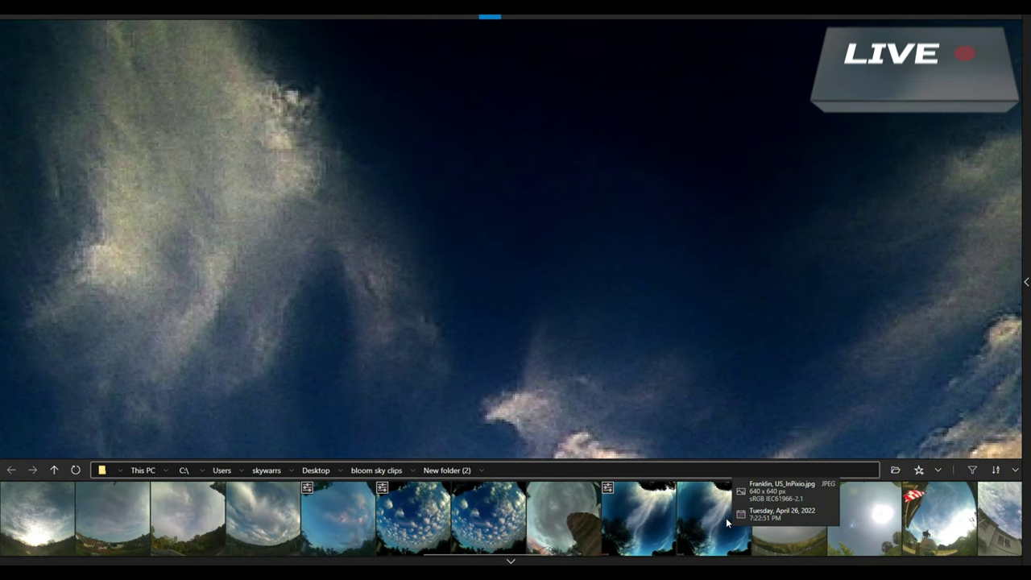
{"action": "left_click", "coordinate": [653, 525]}
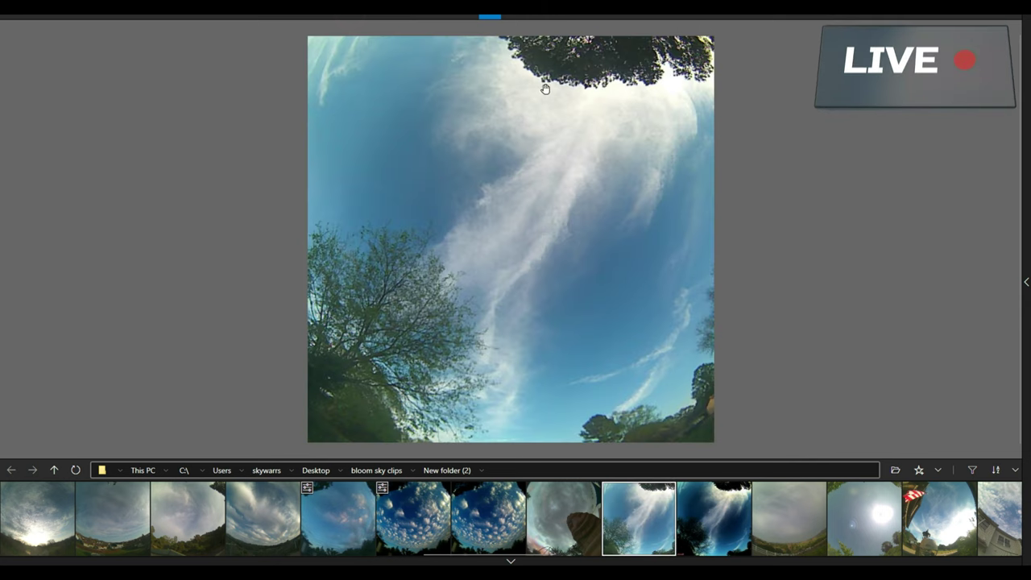
Switch to the darker edited version of the wispy-cloud photo.
{"action": "scroll", "coordinate": [541, 127], "scroll_direction": "down", "scroll_amount": 2}
{"action": "scroll", "coordinate": [548, 119], "scroll_direction": "up", "scroll_amount": 3}
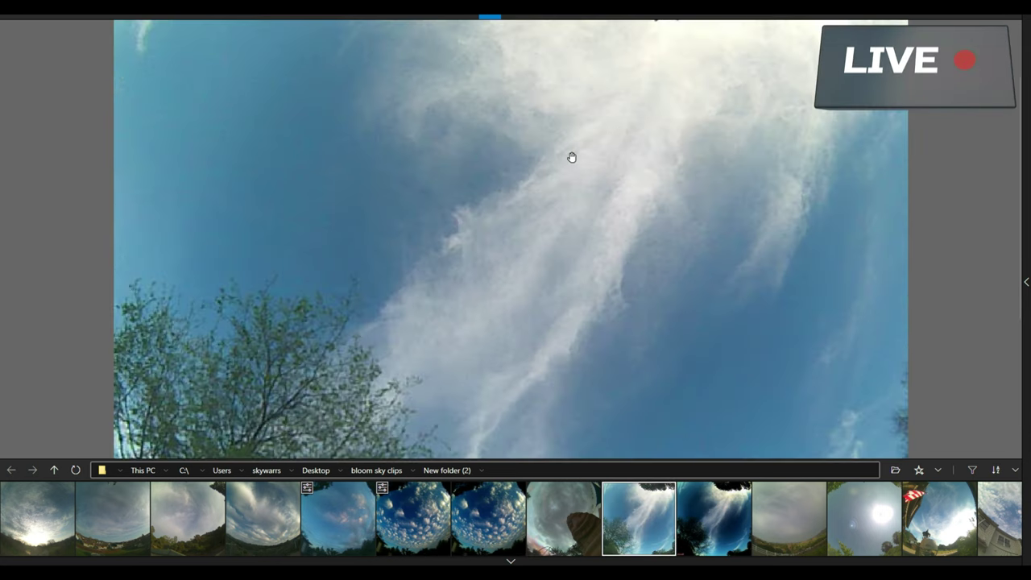
{"action": "scroll", "coordinate": [671, 180], "scroll_direction": "down", "scroll_amount": 1}
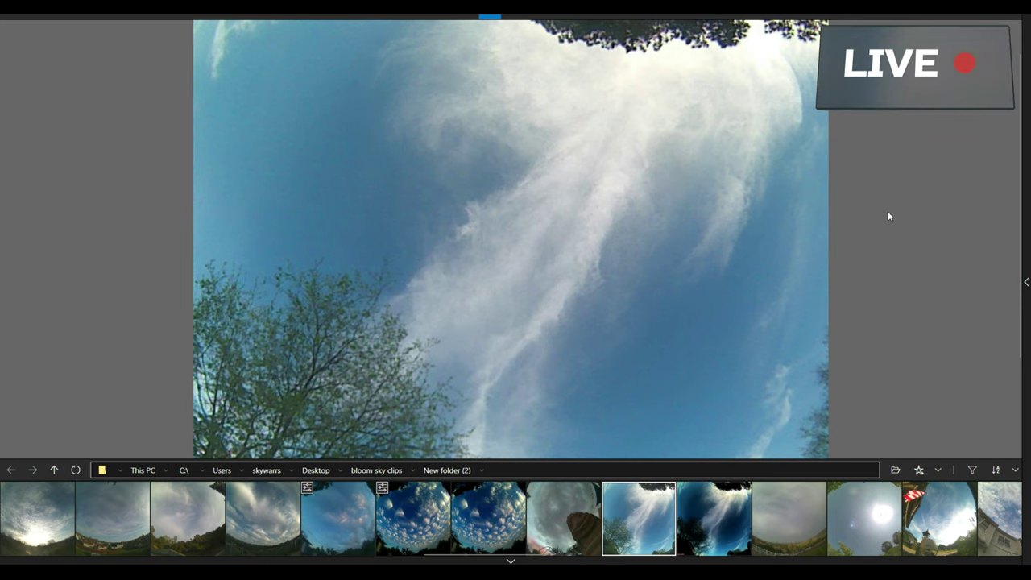
{"action": "key", "text": "Right"}
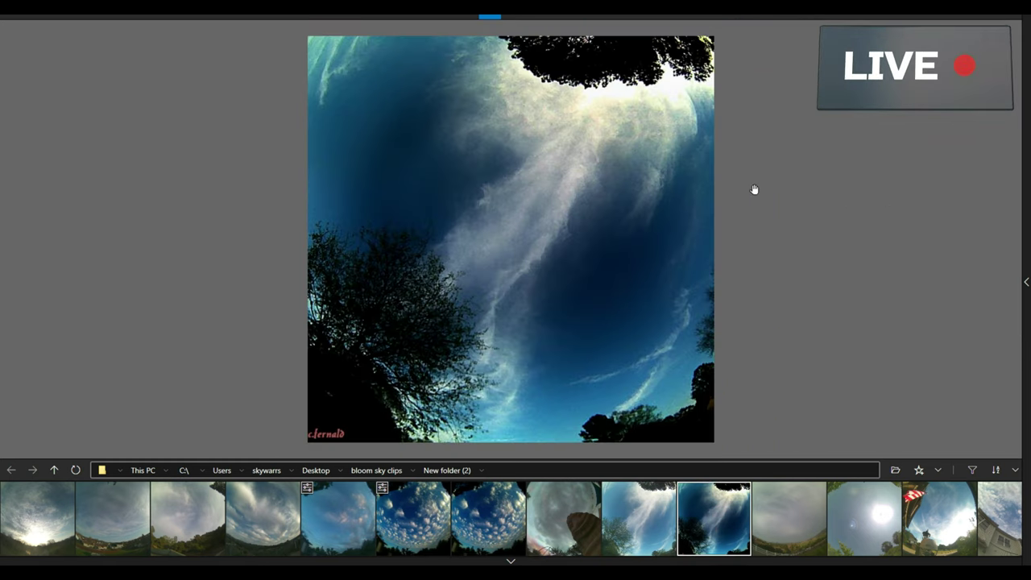
Zoom in on the central wispy clouds, return to full view, and show the adjustment sliders.
{"action": "mouse_move", "coordinate": [512, 562]}
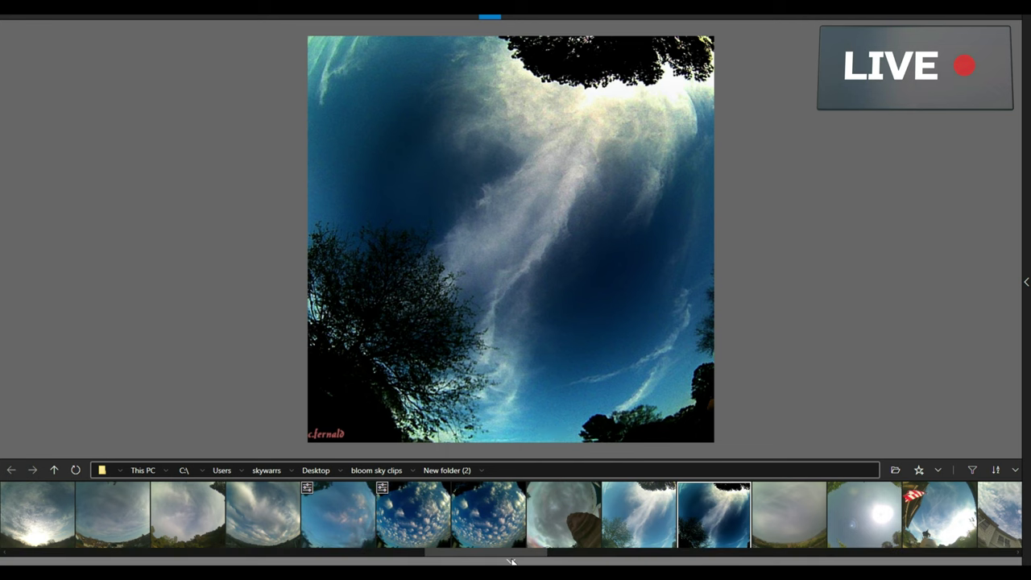
{"action": "left_click", "coordinate": [664, 174]}
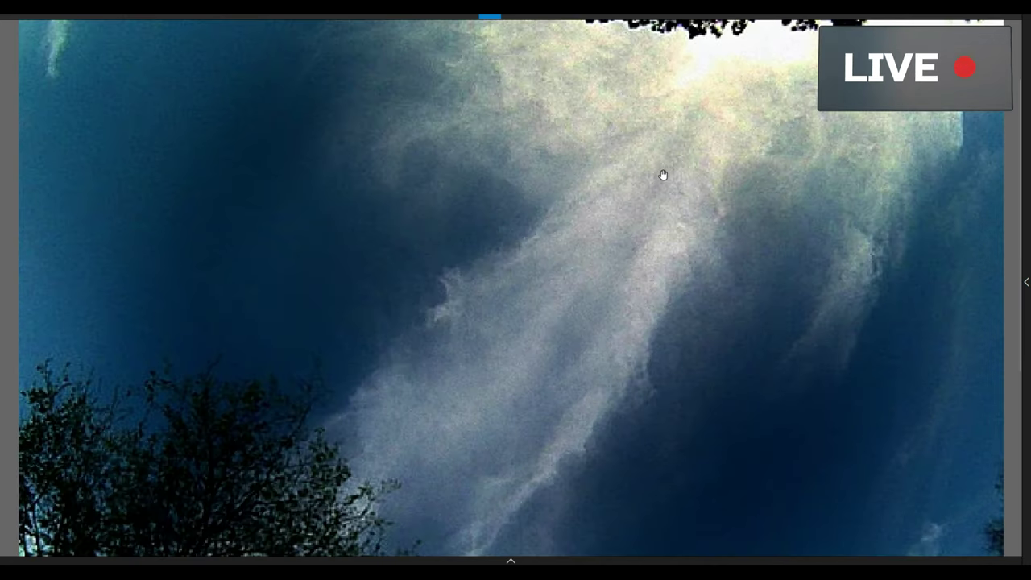
{"action": "left_click", "coordinate": [664, 174]}
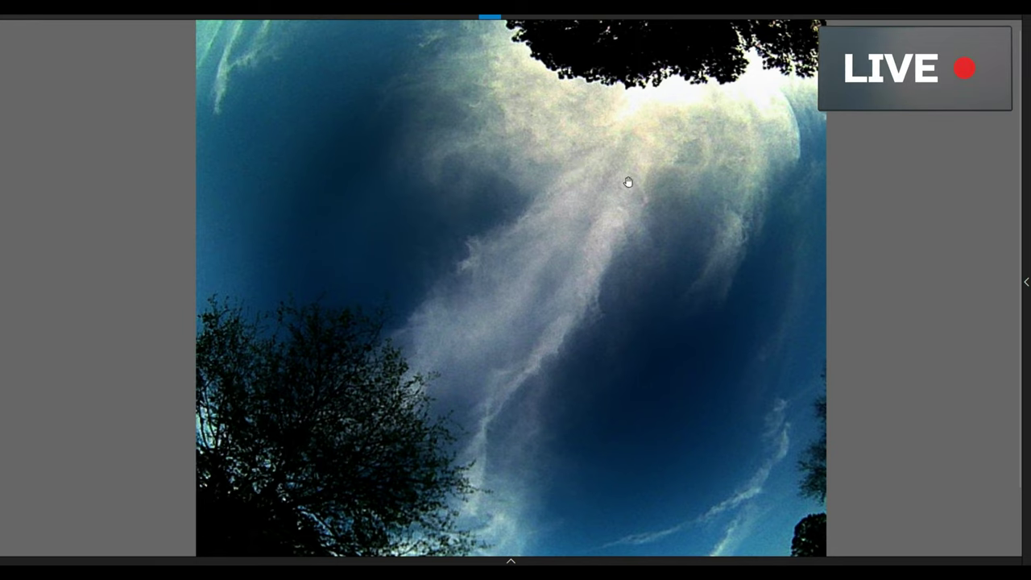
{"action": "left_click", "coordinate": [1029, 284]}
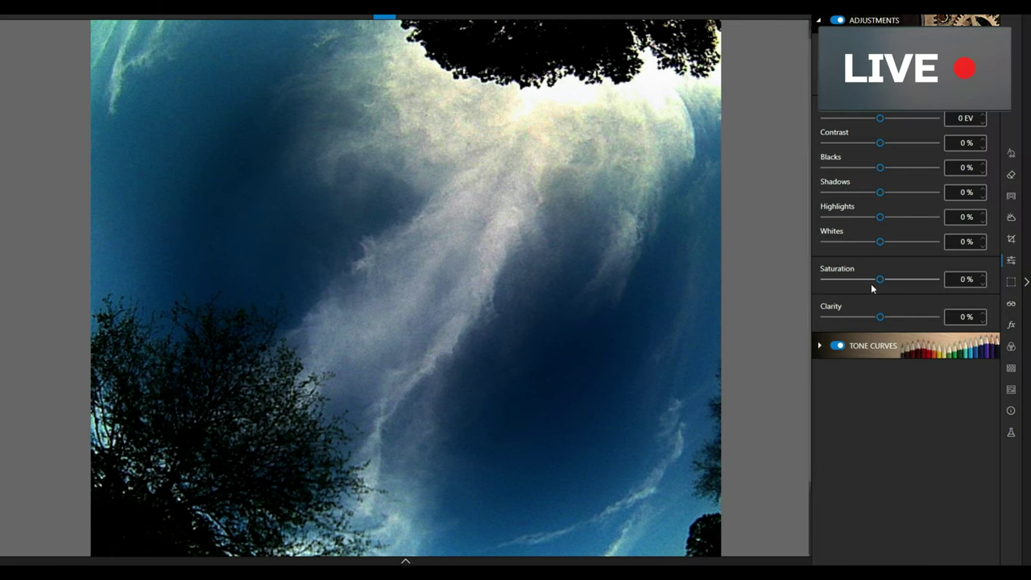
Set Clarity to +82% and Shadows to -41% in Adjustments.
{"action": "left_click_drag", "start_coordinate": [882, 317], "coordinate": [926, 317]}
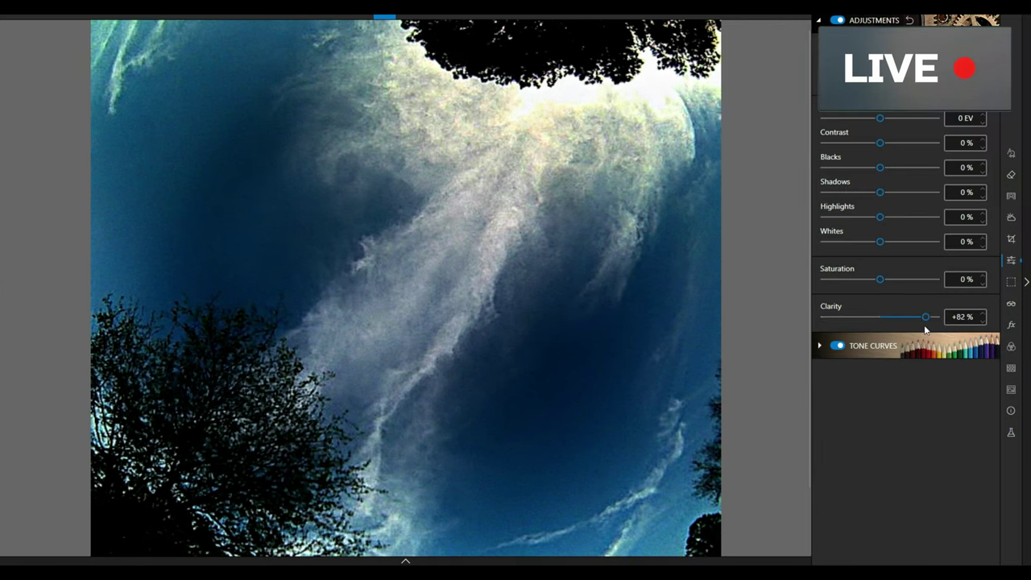
{"action": "scroll", "coordinate": [566, 125], "scroll_direction": "up", "scroll_amount": 1}
{"action": "scroll", "coordinate": [566, 125], "scroll_direction": "up", "scroll_amount": 1}
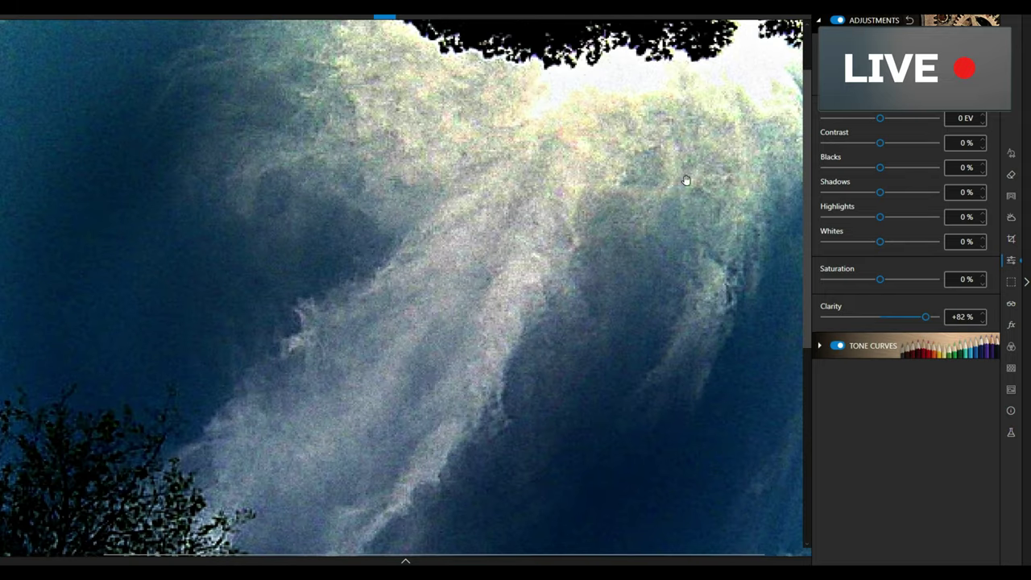
{"action": "scroll", "coordinate": [693, 158], "scroll_direction": "up", "scroll_amount": 1}
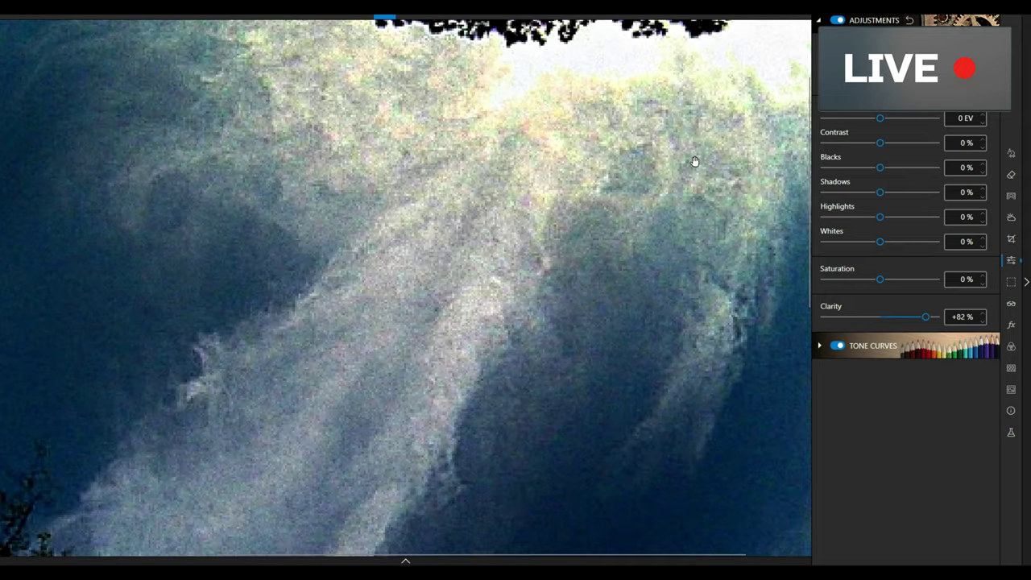
{"action": "scroll", "coordinate": [693, 161], "scroll_direction": "down", "scroll_amount": 2}
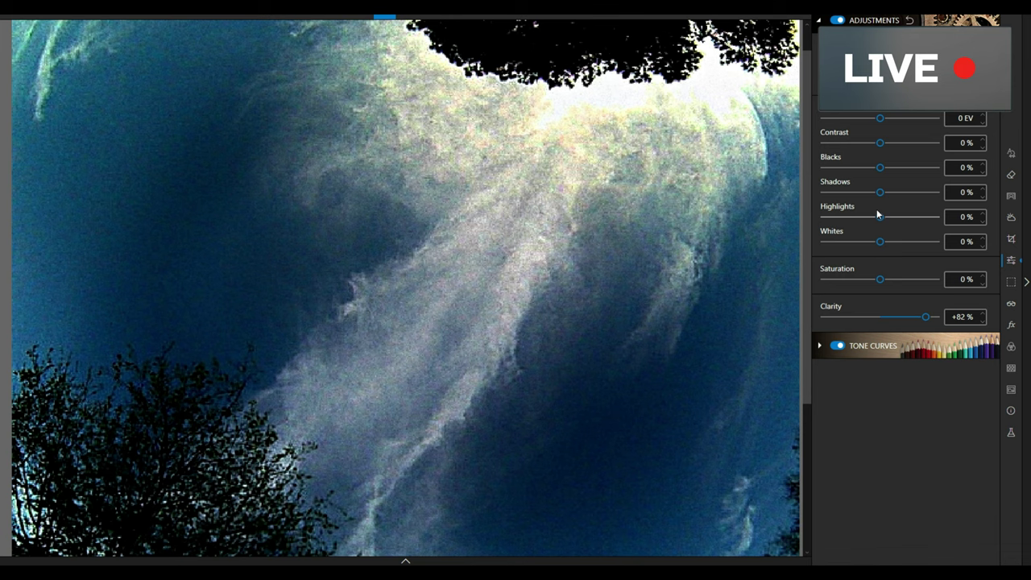
{"action": "mouse_move", "coordinate": [880, 194]}
{"action": "left_mouse_down"}
{"action": "mouse_move", "coordinate": [905, 194]}
{"action": "mouse_move", "coordinate": [866, 198]}
{"action": "left_mouse_up"}
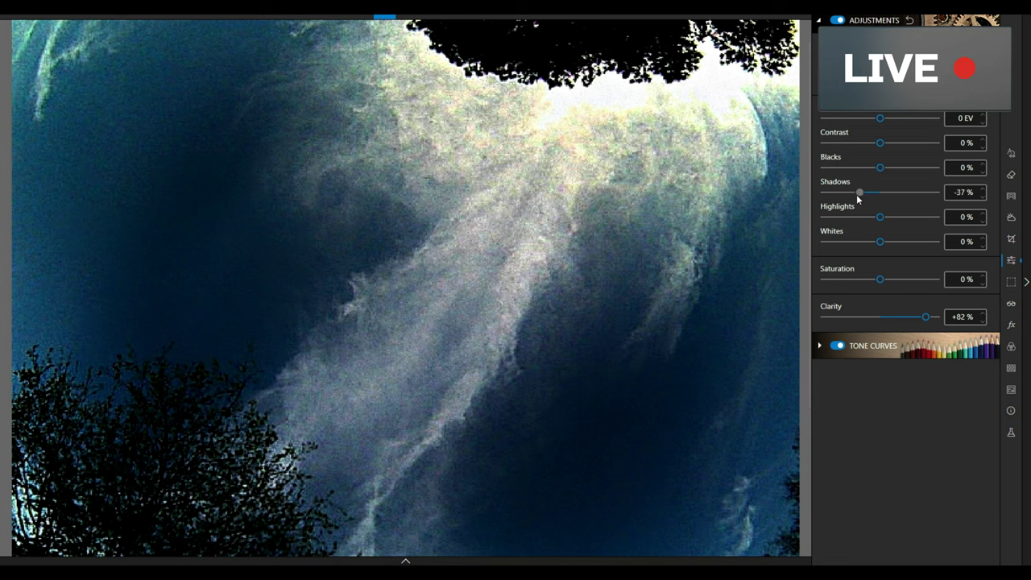
Check the bright clouds near the top zoomed in, then return to the whole-photo view.
{"action": "left_click", "coordinate": [701, 142]}
{"action": "left_click", "coordinate": [625, 133]}
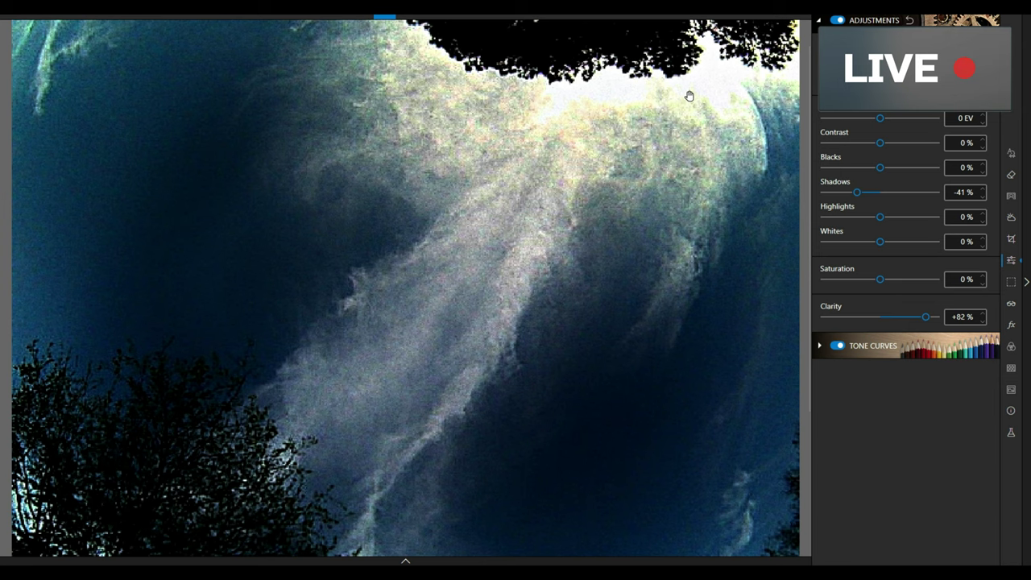
{"action": "left_click", "coordinate": [670, 123]}
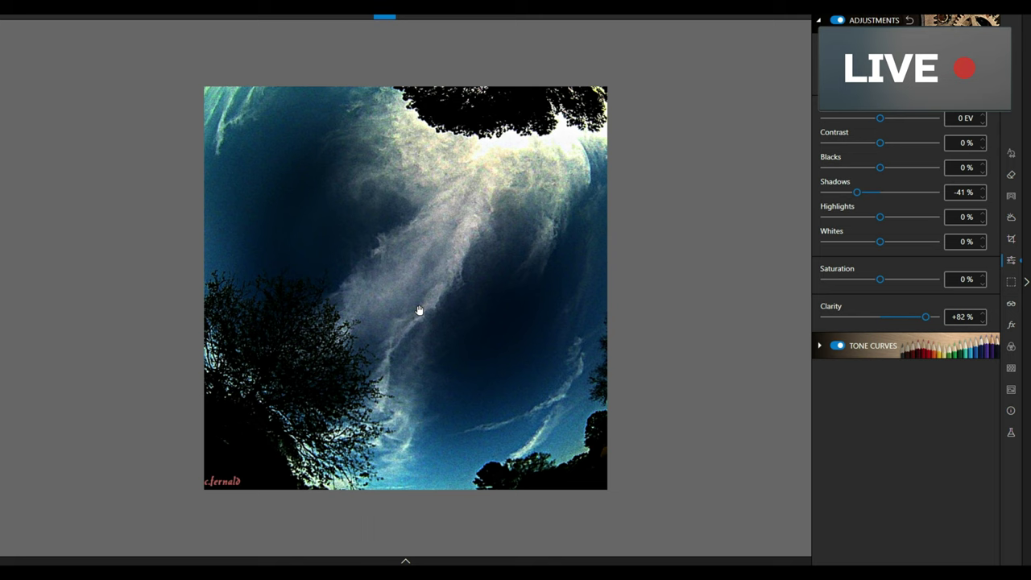
Inspect the edited wispy clouds zoomed in, return to full view, and show the New folder (2) thumbnails.
{"action": "left_click", "coordinate": [471, 172]}
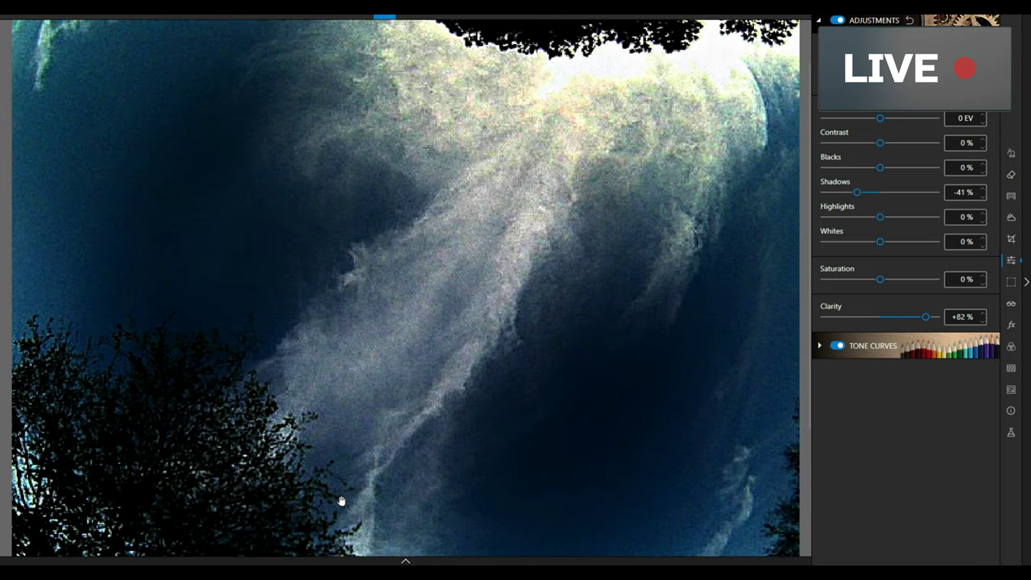
{"action": "left_click", "coordinate": [468, 291]}
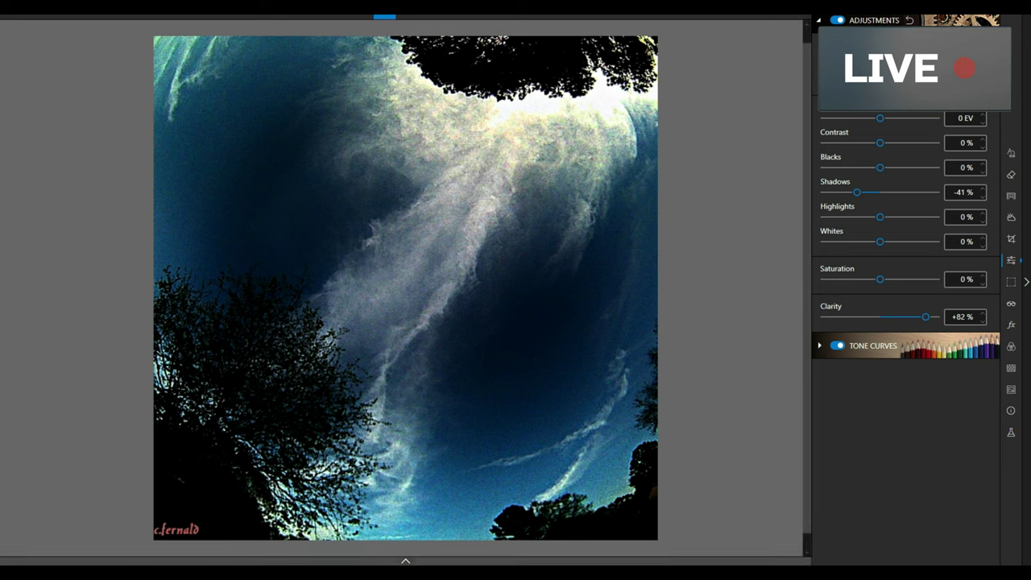
{"action": "left_click", "coordinate": [405, 561]}
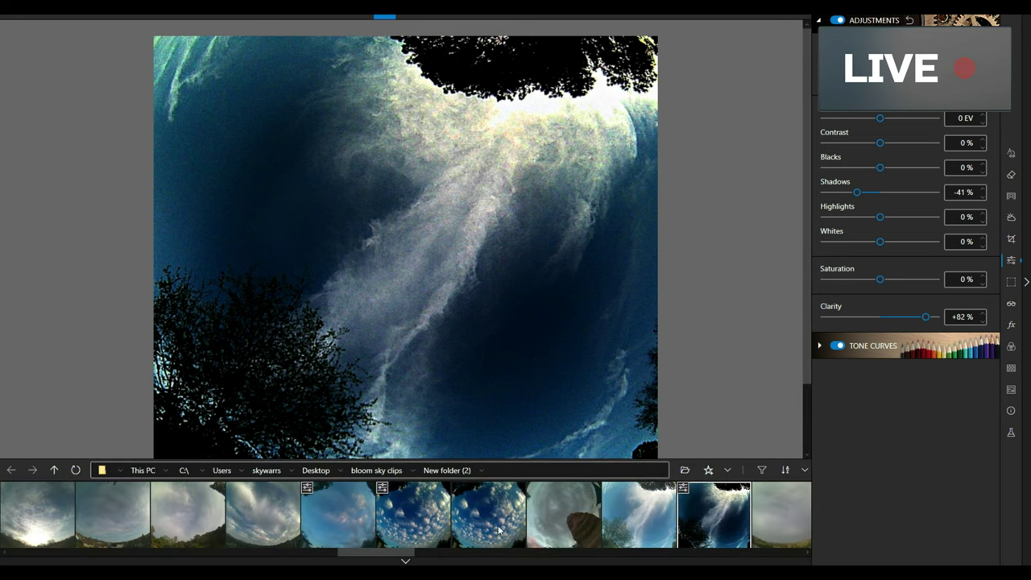
Load the sixth thumbnail, the puffy-cloud fisheye photo with the house and power lines.
{"action": "left_click", "coordinate": [438, 525]}
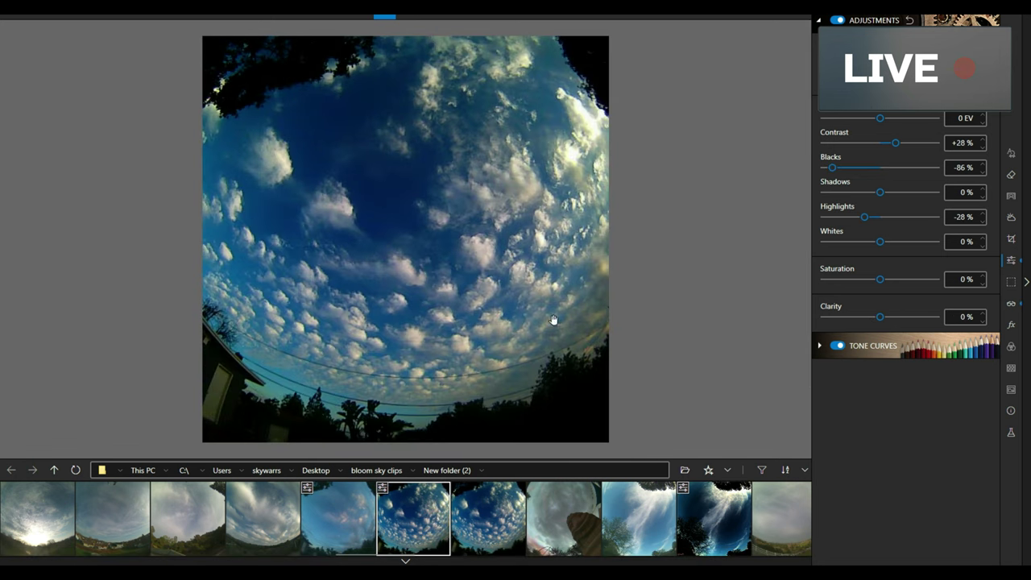
{"action": "scroll", "coordinate": [481, 150], "scroll_direction": "up", "scroll_amount": 1}
{"action": "scroll", "coordinate": [450, 159], "scroll_direction": "down", "scroll_amount": 2}
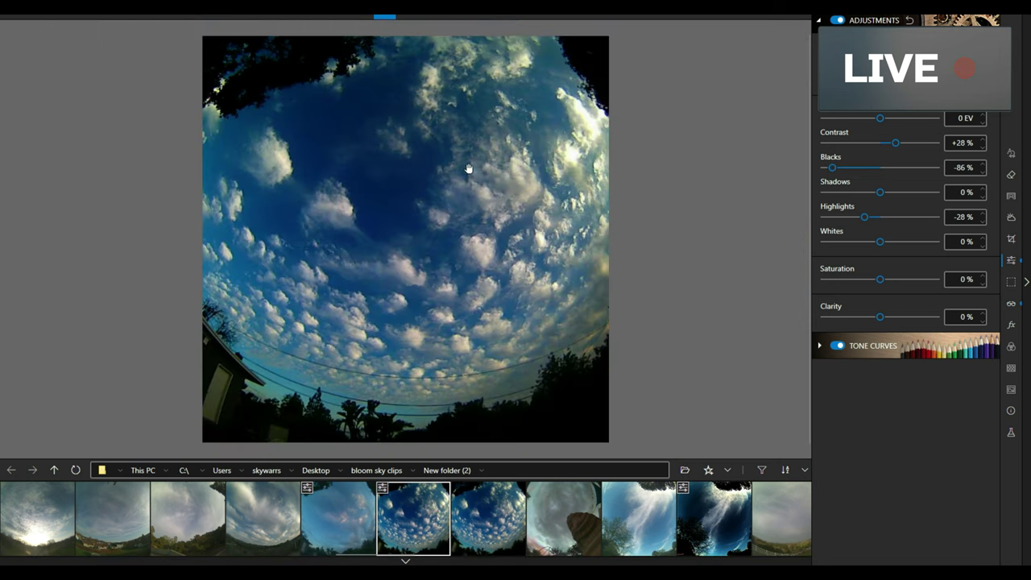
Hide the filmstrip and adjustment sliders, then zoom in and out on the puffy-cloud photo.
{"action": "left_click", "coordinate": [407, 561]}
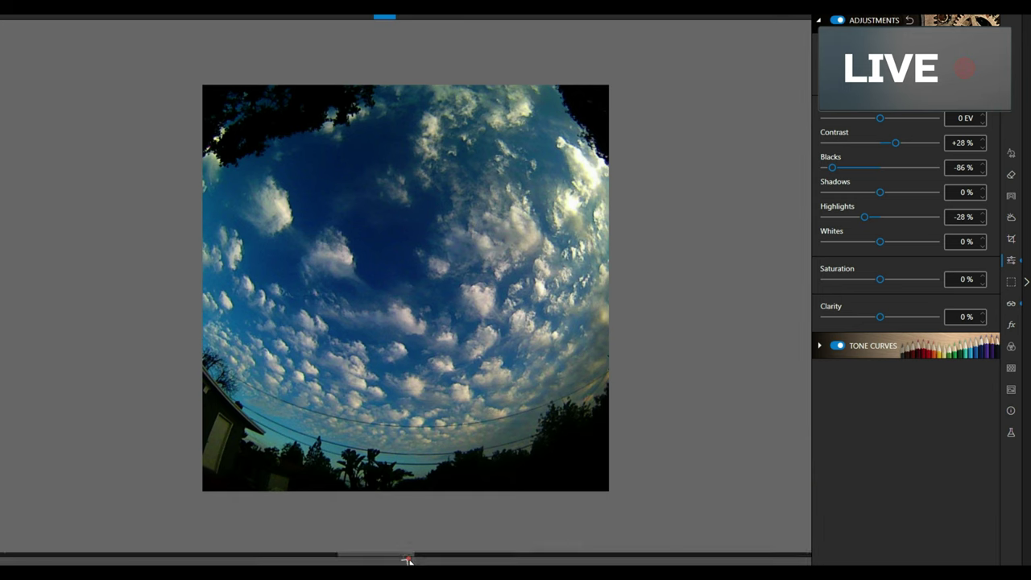
{"action": "left_click", "coordinate": [1027, 282]}
{"action": "scroll", "coordinate": [443, 182], "scroll_direction": "up", "scroll_amount": 2}
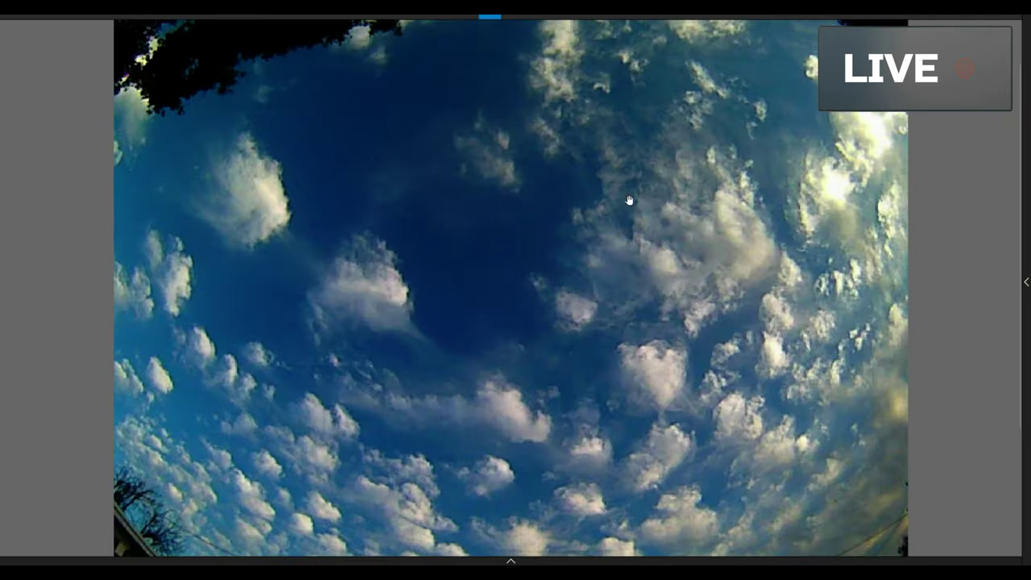
{"action": "scroll", "coordinate": [645, 205], "scroll_direction": "down", "scroll_amount": 1}
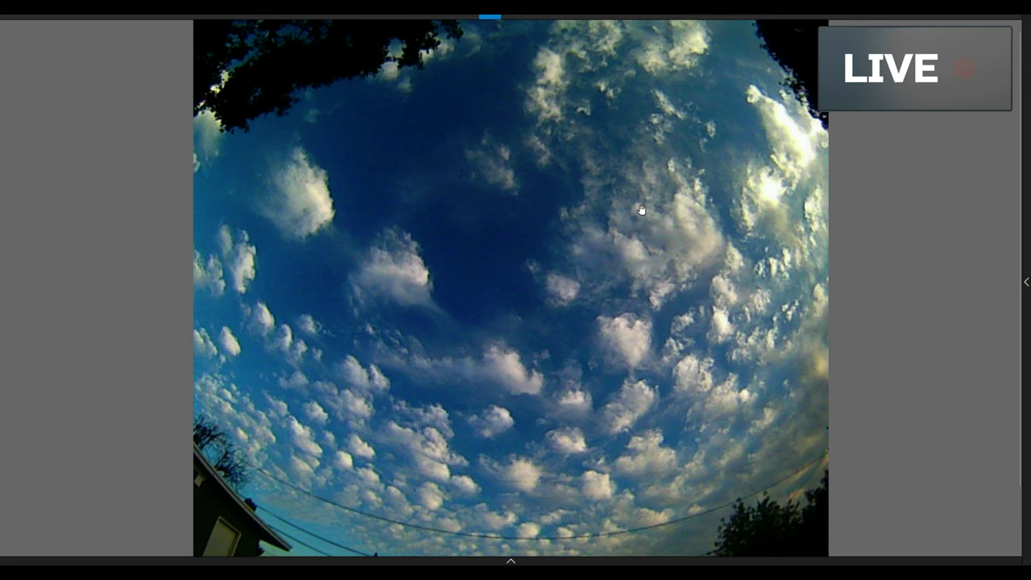
{"action": "scroll", "coordinate": [641, 209], "scroll_direction": "down", "scroll_amount": 1}
{"action": "scroll", "coordinate": [642, 209], "scroll_direction": "up", "scroll_amount": 1}
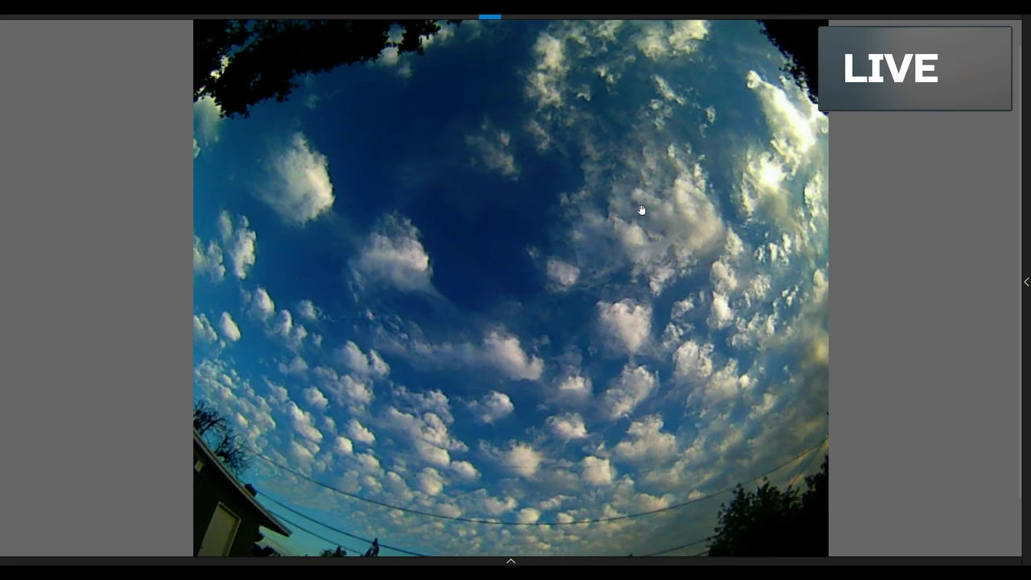